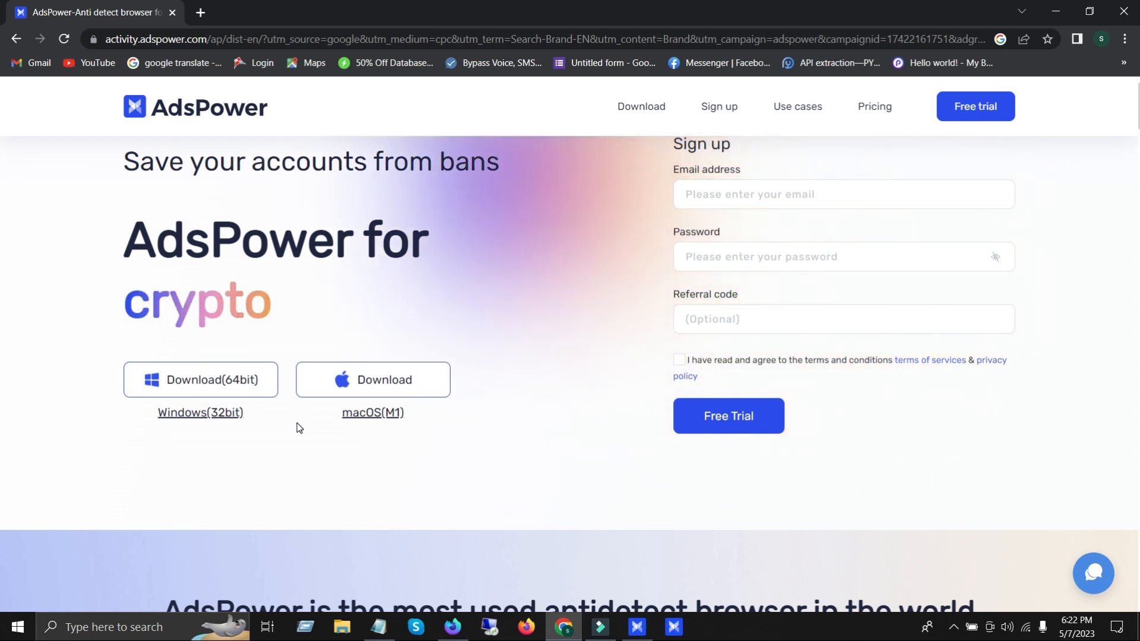
Step: Examine the sign-up form's email and password fields on the AdsPower website
{"action": "scroll", "coordinate": [297, 425], "scroll_direction": "up", "scroll_amount": 1}
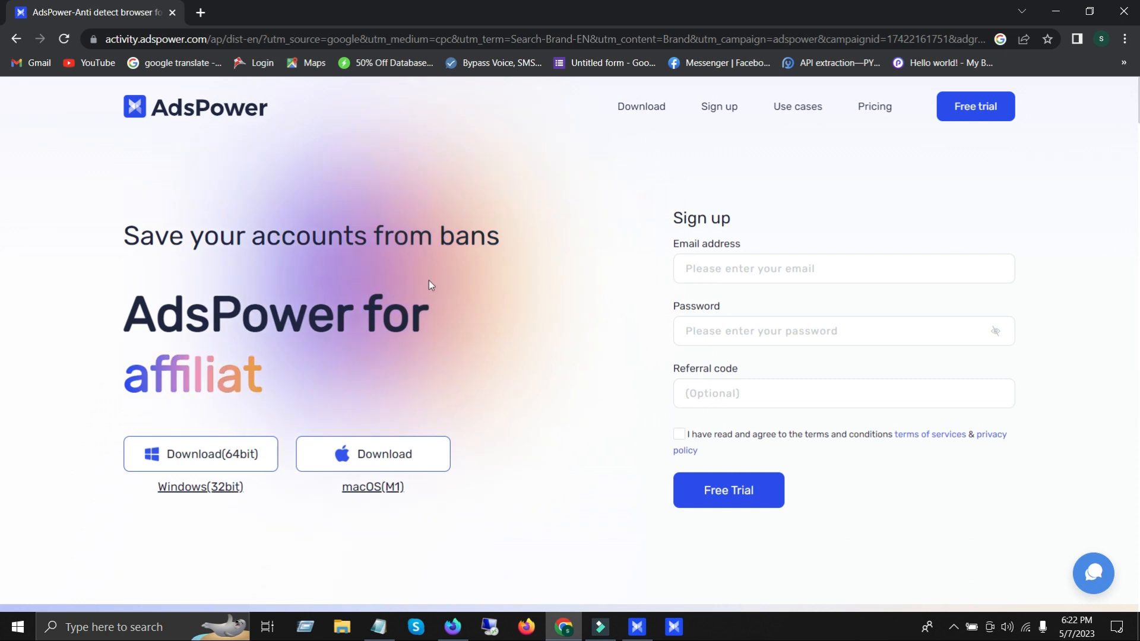
{"action": "left_click", "coordinate": [741, 270]}
{"action": "left_click", "coordinate": [749, 333]}
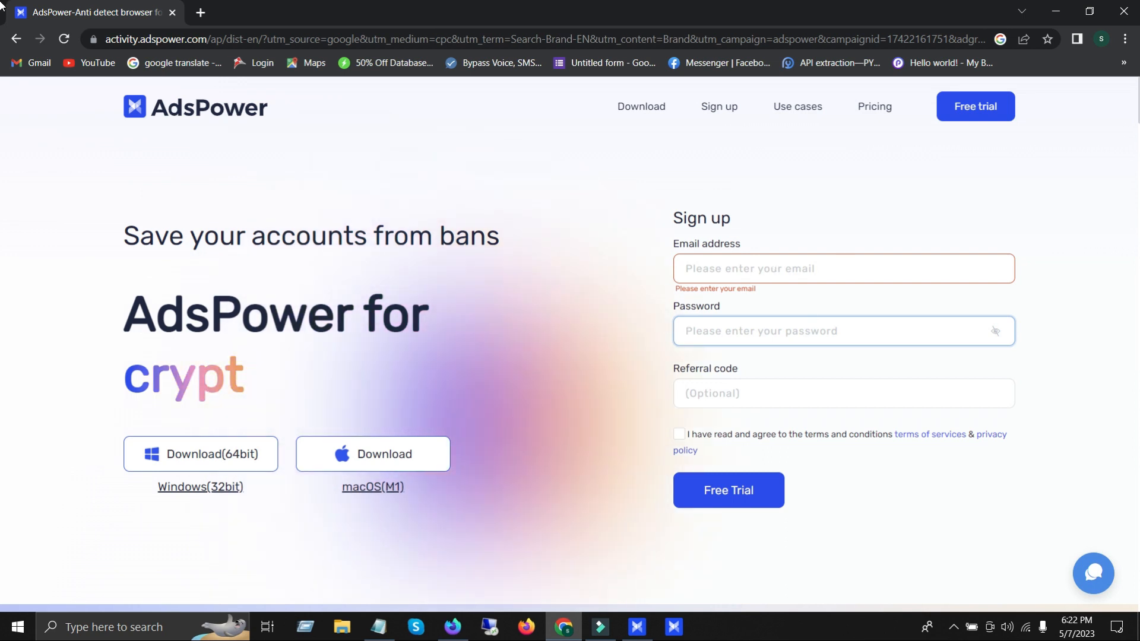
Step: Close the website, switch to the AdsPower Browser app and start a new browser profile named 999
{"action": "left_click", "coordinate": [1124, 11]}
{"action": "left_click", "coordinate": [639, 627]}
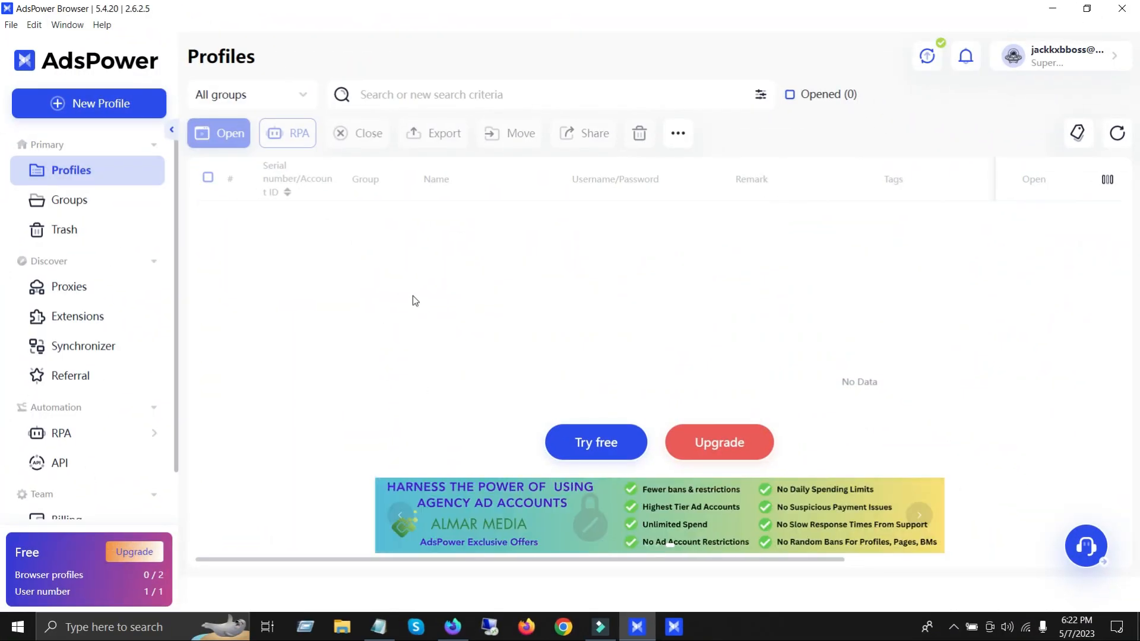
{"action": "left_click", "coordinate": [97, 106]}
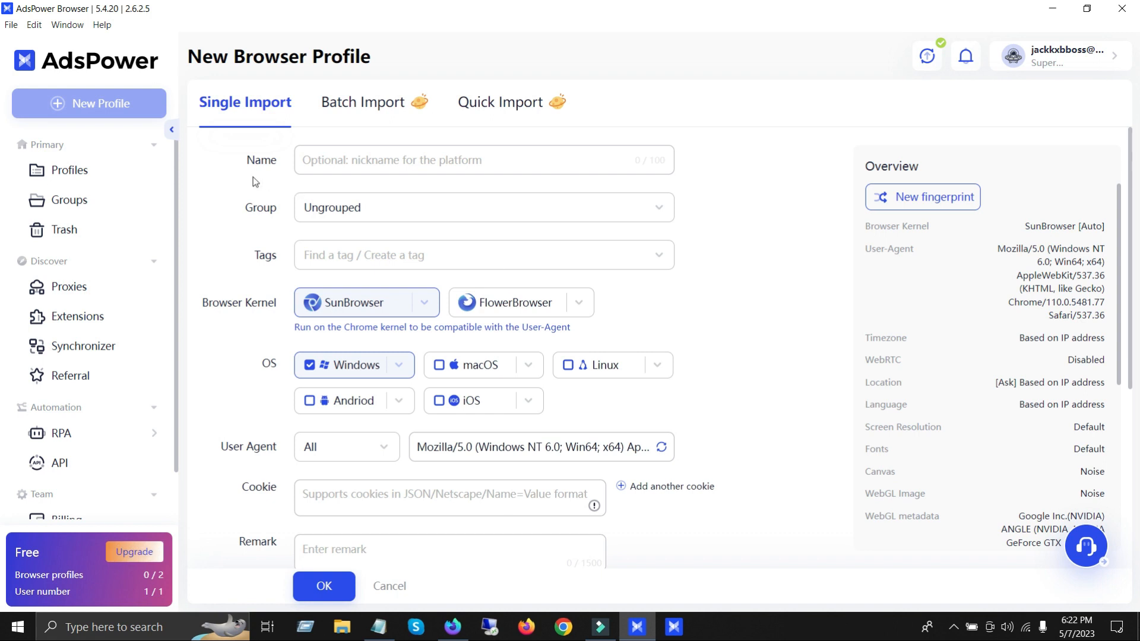
{"action": "left_click", "coordinate": [337, 165]}
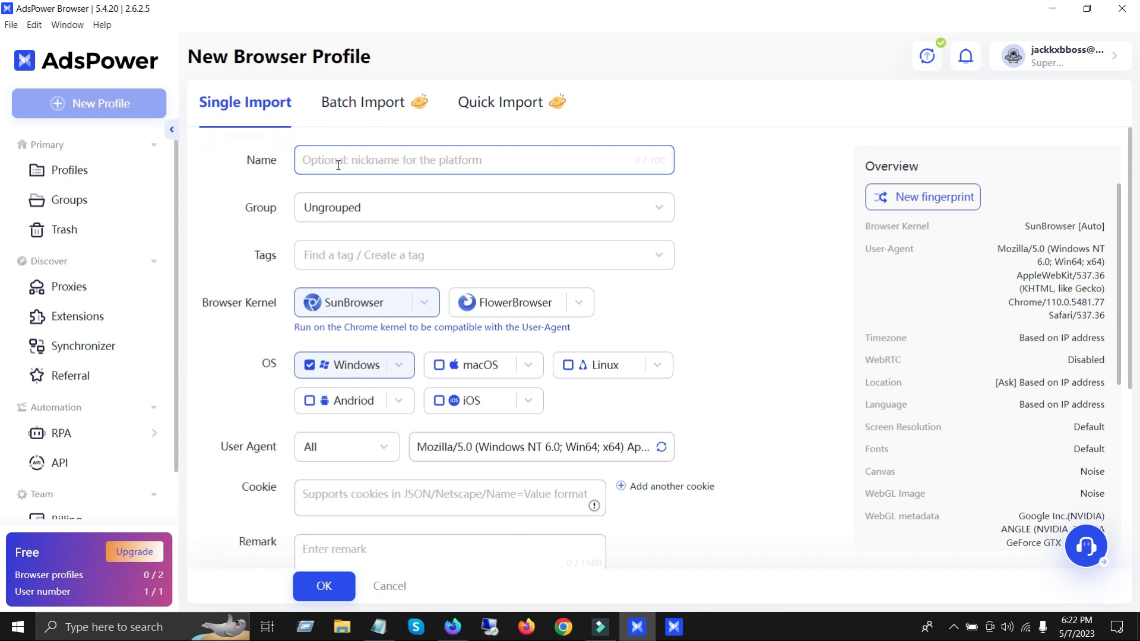
{"action": "type", "text": "999"}
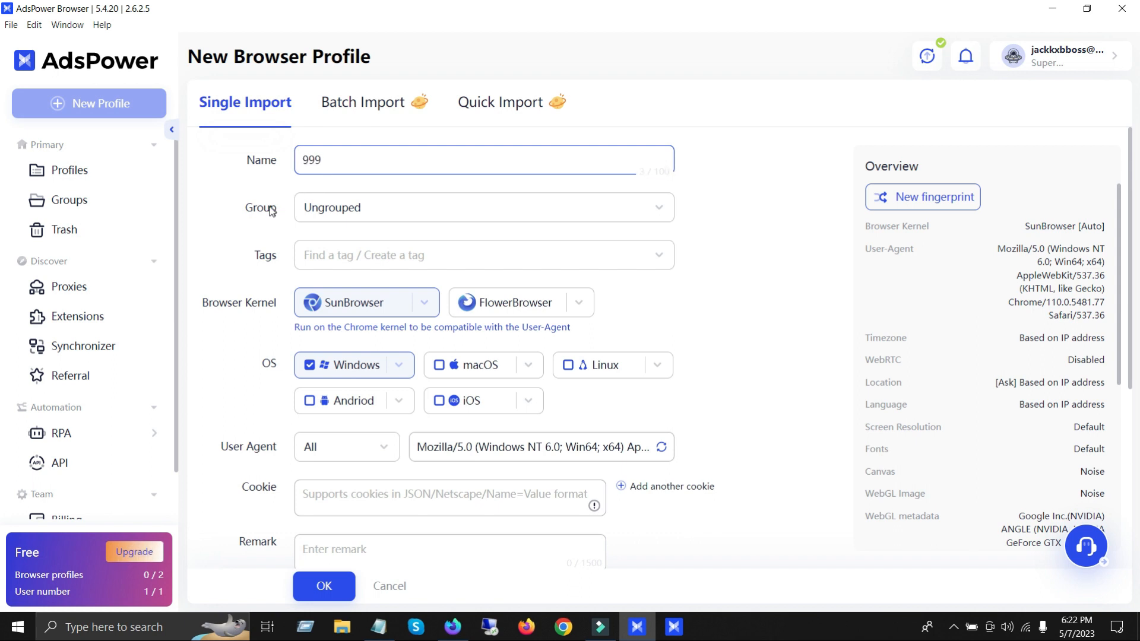
Step: Set the new profile's operating system to macOS instead of Windows
{"action": "scroll", "coordinate": [244, 216], "scroll_direction": "down", "scroll_amount": 1}
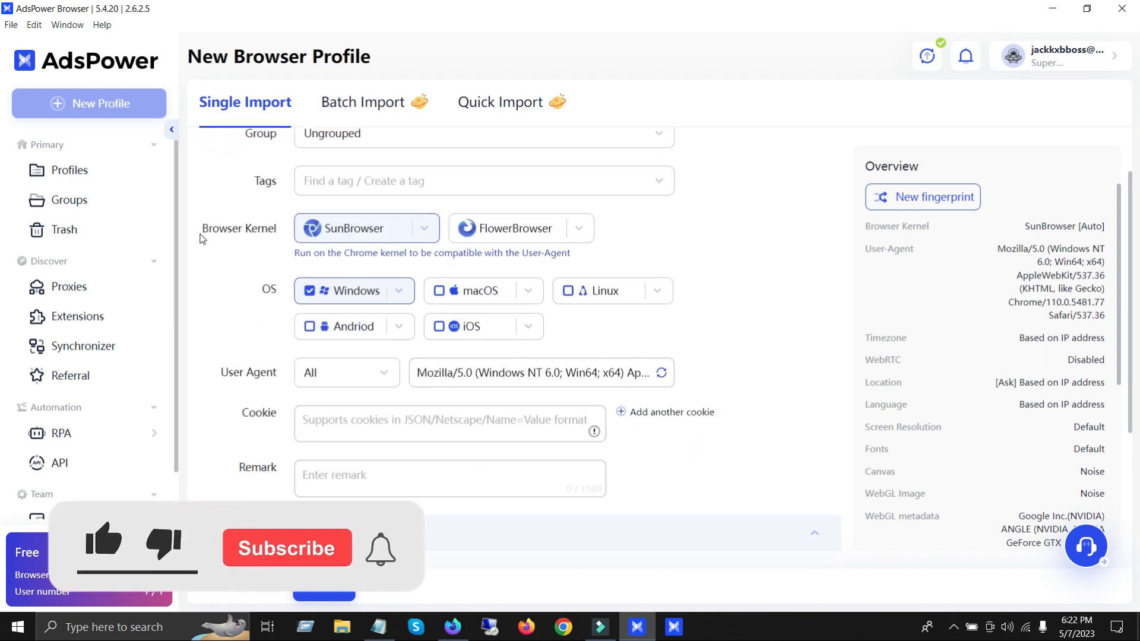
{"action": "left_click", "coordinate": [311, 292]}
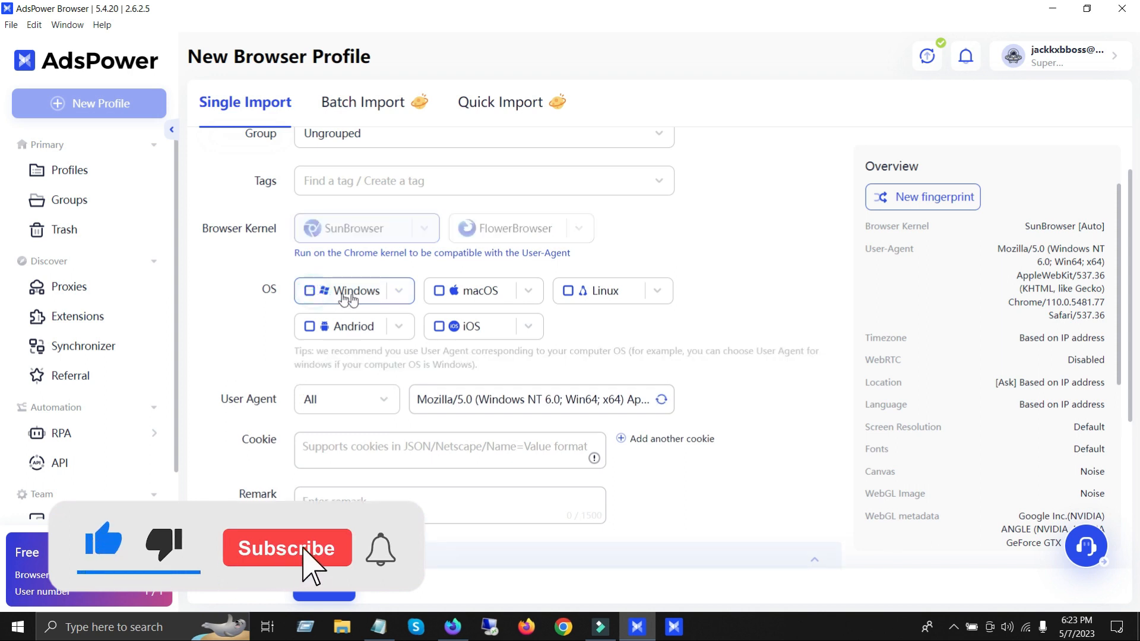
{"action": "left_click", "coordinate": [445, 291]}
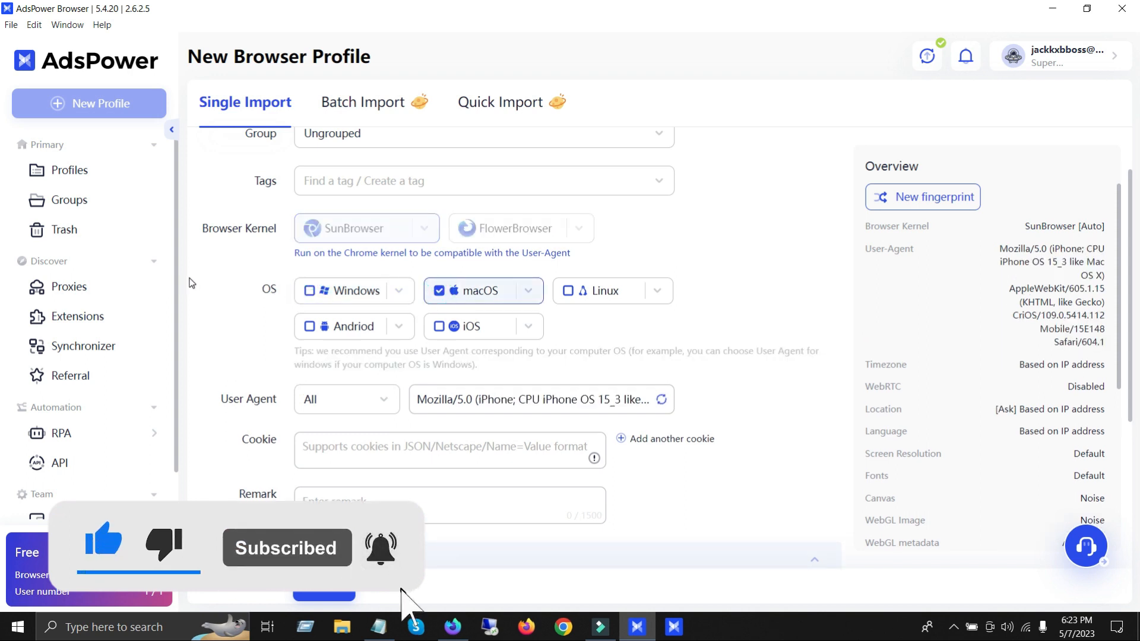
Step: Generate a different user agent for the macOS profile
{"action": "scroll", "coordinate": [223, 326], "scroll_direction": "down", "scroll_amount": 2}
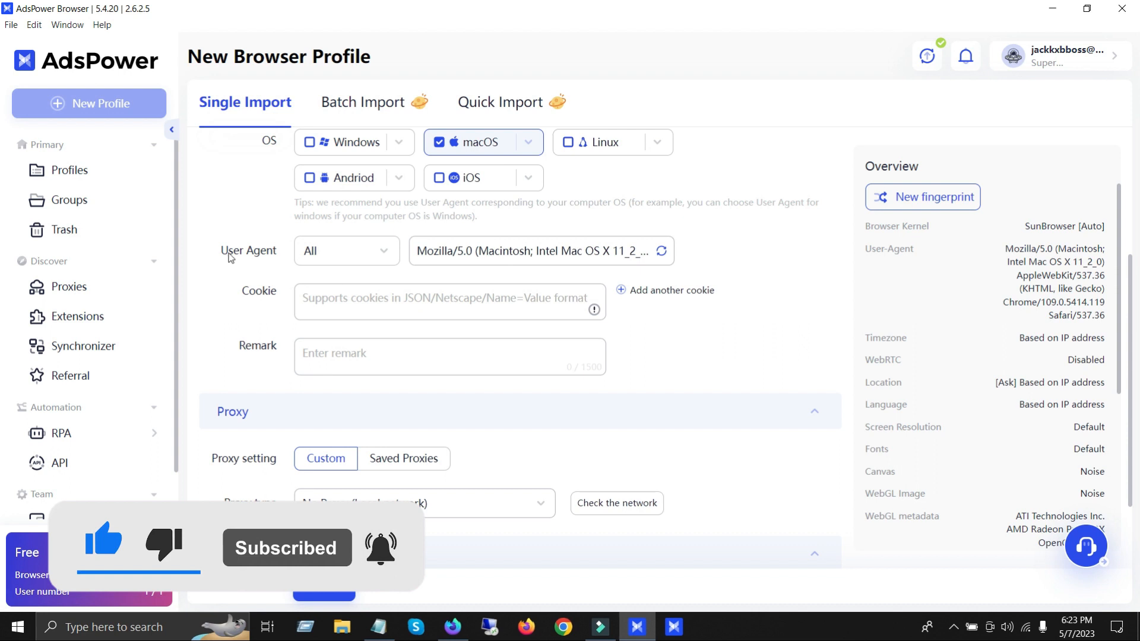
{"action": "left_click_drag", "start_coordinate": [229, 254], "coordinate": [272, 252]}
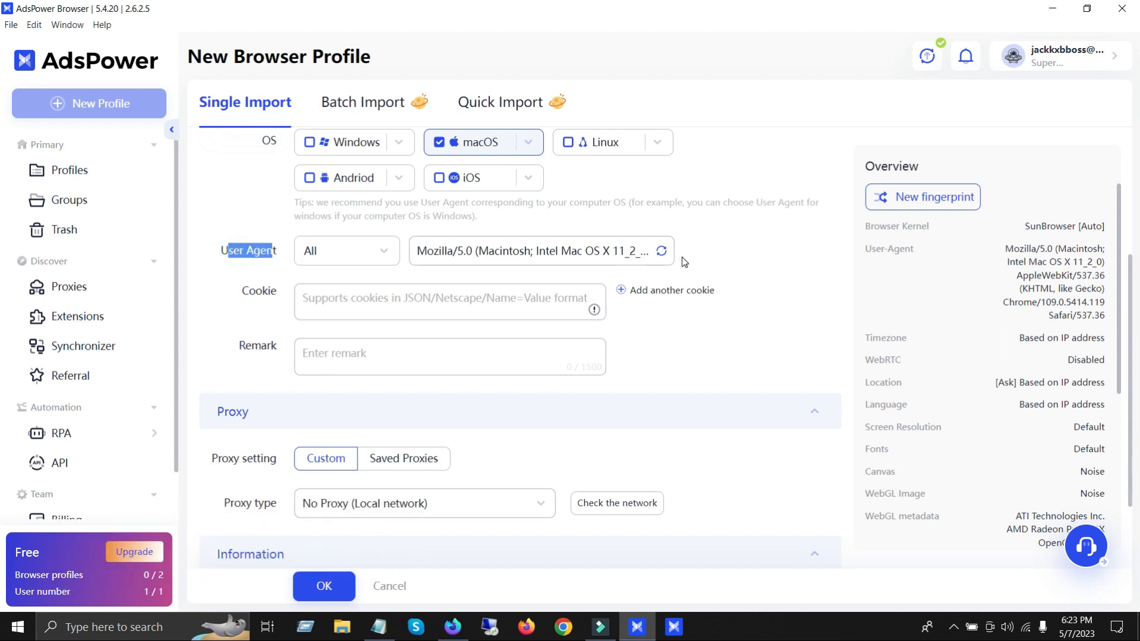
{"action": "left_click", "coordinate": [663, 252]}
{"action": "left_click_drag", "start_coordinate": [628, 254], "coordinate": [570, 254]}
{"action": "left_click", "coordinate": [734, 277]}
Step: Set the profile's custom proxy type to Socks5
{"action": "scroll", "coordinate": [580, 338], "scroll_direction": "down", "scroll_amount": 2}
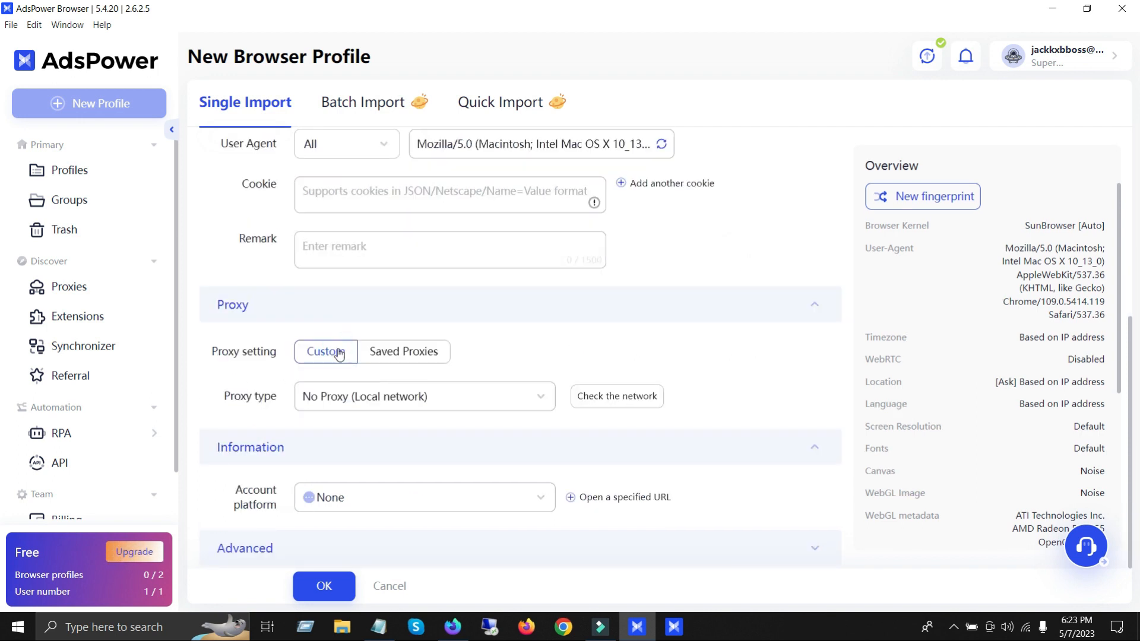
{"action": "left_click", "coordinate": [427, 397]}
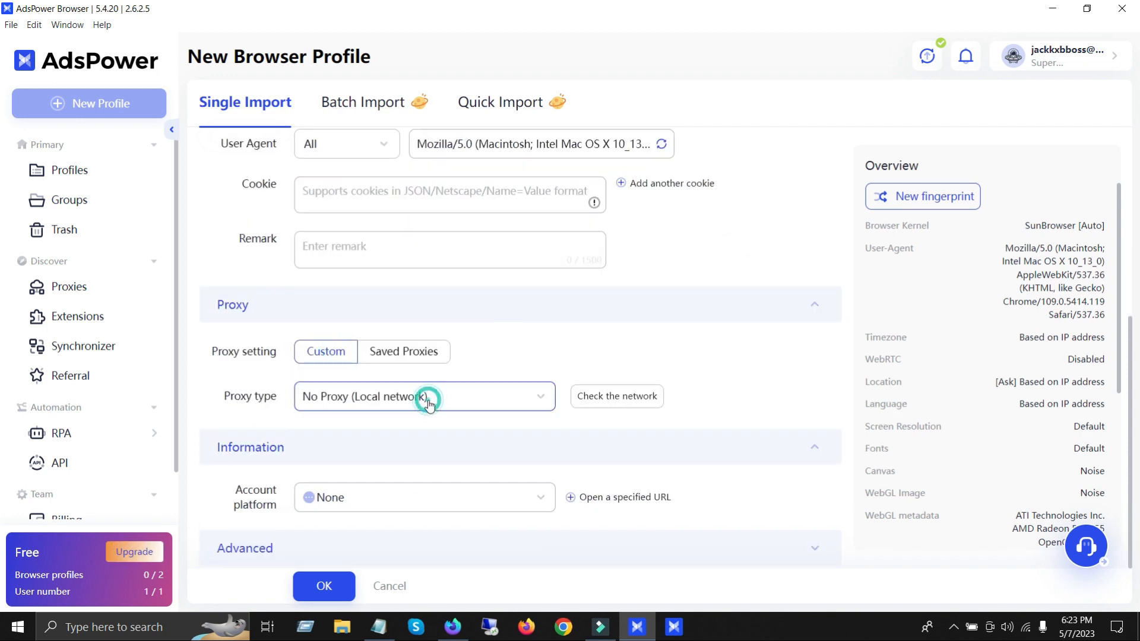
{"action": "left_click", "coordinate": [361, 297]}
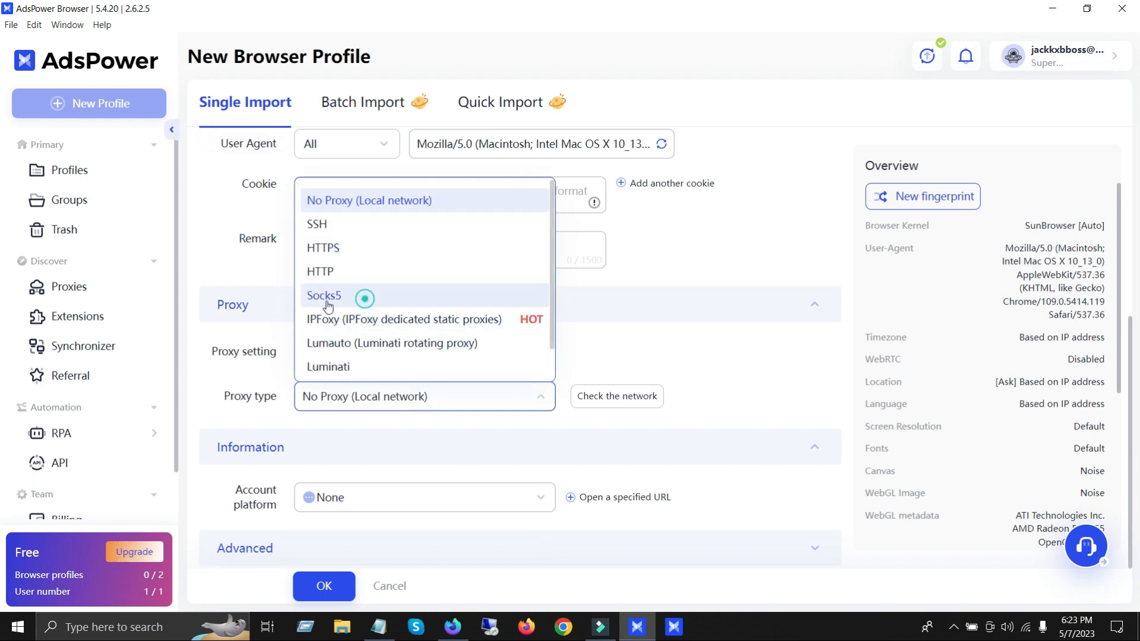
{"action": "scroll", "coordinate": [339, 355], "scroll_direction": "down", "scroll_amount": 3}
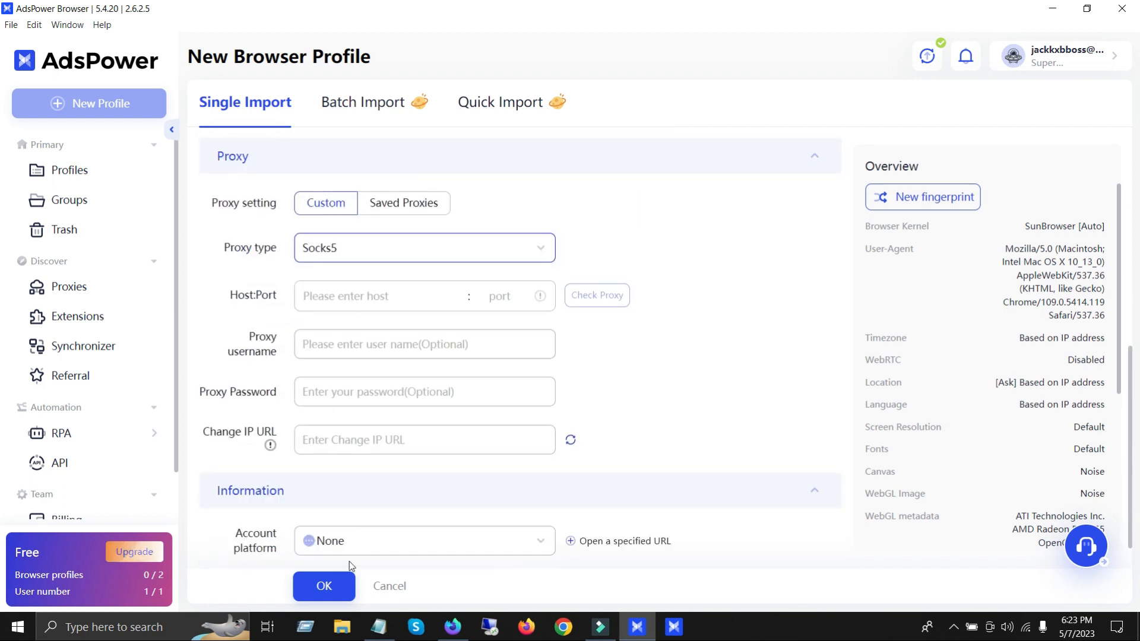
Step: Copy the proxy host 121.91.230.141 from the Notepad note into the profile's proxy host field
{"action": "left_click", "coordinate": [375, 634]}
{"action": "left_click_drag", "start_coordinate": [327, 130], "coordinate": [247, 123]}
{"action": "right_click", "coordinate": [304, 152]}
{"action": "left_click", "coordinate": [309, 193]}
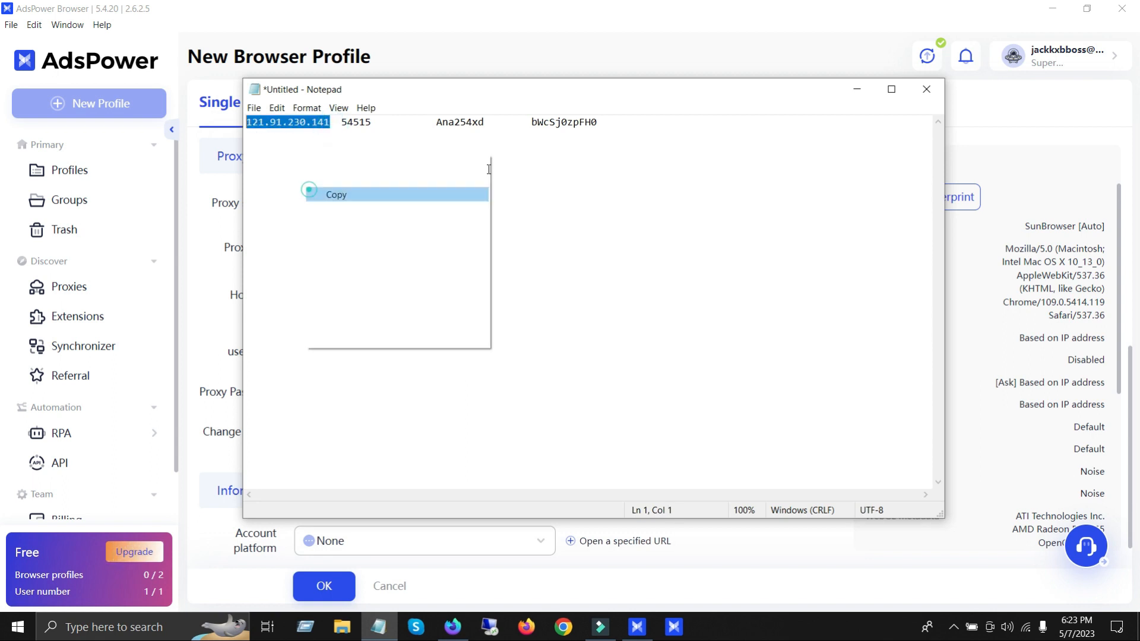
{"action": "left_click", "coordinate": [855, 90]}
{"action": "left_click", "coordinate": [383, 293]}
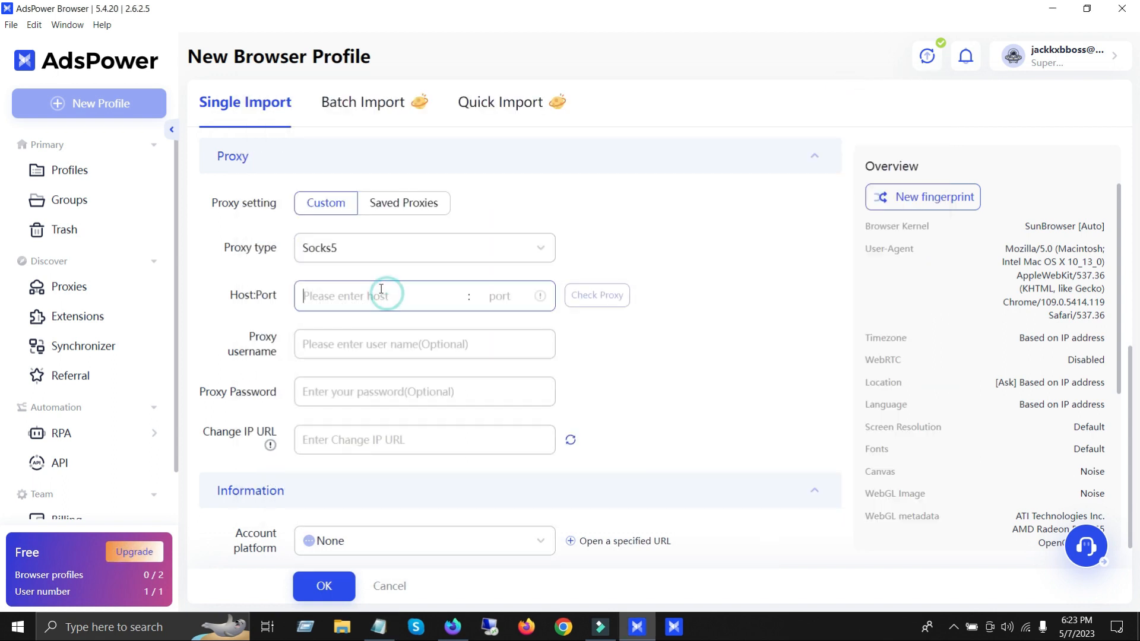
{"action": "key", "text": "ctrl+v"}
Step: Copy the proxy port 54515 from the Notepad note into the profile's port field
{"action": "left_click", "coordinate": [378, 627]}
{"action": "double_click", "coordinate": [356, 123]}
{"action": "left_click", "coordinate": [856, 90]}
{"action": "left_click", "coordinate": [505, 296]}
{"action": "key", "text": "ctrl+v"}
Step: Copy the proxy username and proxy password from the Notepad note into their matching fields, removing any surplus pasted text
{"action": "left_click", "coordinate": [379, 627]}
{"action": "left_click_drag", "start_coordinate": [602, 122], "coordinate": [437, 124]}
{"action": "right_click", "coordinate": [436, 131]}
{"action": "left_click", "coordinate": [449, 172]}
{"action": "left_click", "coordinate": [857, 89]}
{"action": "left_click", "coordinate": [346, 348]}
{"action": "key", "text": "ctrl+v"}
{"action": "left_click", "coordinate": [346, 393]}
{"action": "key", "text": "ctrl+v"}
{"action": "left_click_drag", "start_coordinate": [355, 346], "coordinate": [505, 382]}
{"action": "key", "text": "BackSpace"}
{"action": "left_click_drag", "start_coordinate": [377, 393], "coordinate": [231, 393]}
{"action": "key", "text": "BackSpace"}
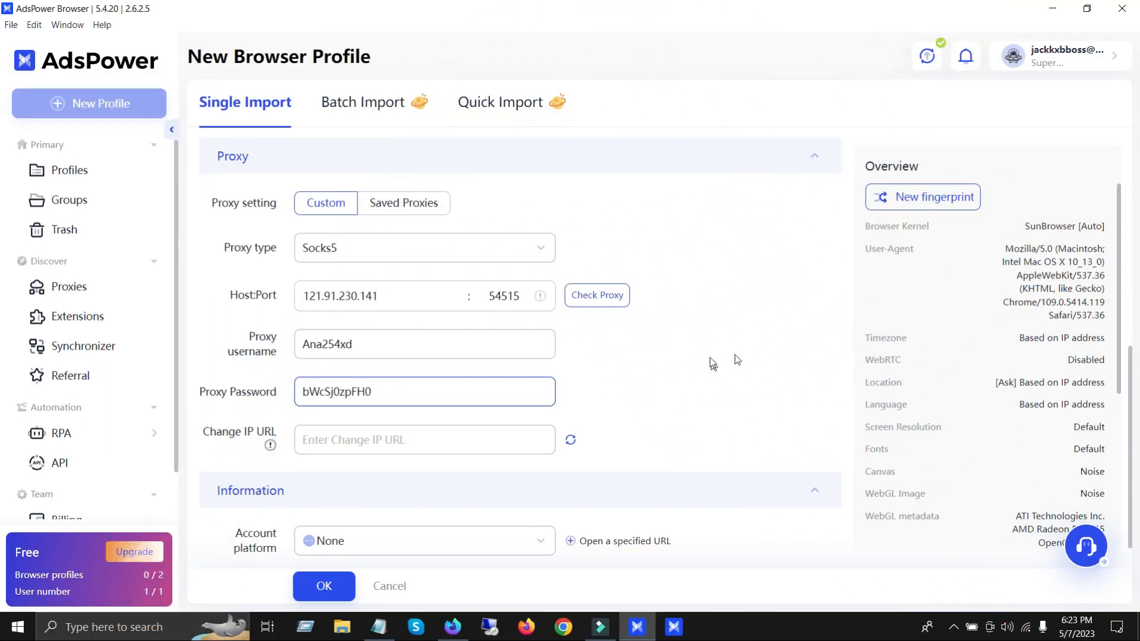
{"action": "scroll", "coordinate": [742, 368], "scroll_direction": "down", "scroll_amount": 1}
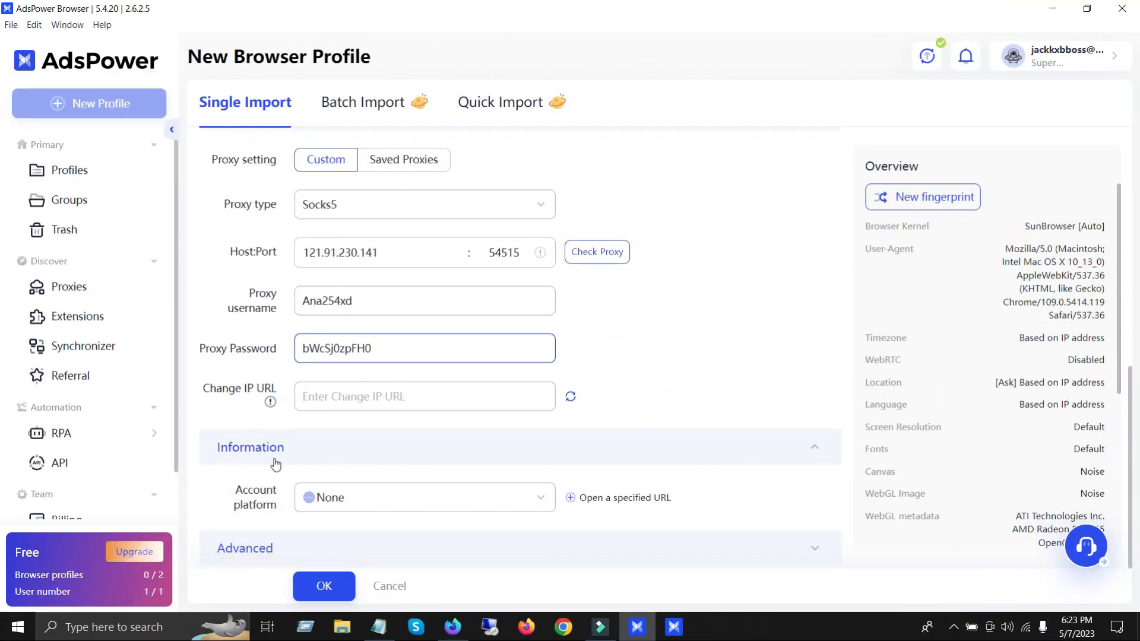
{"action": "left_click", "coordinate": [343, 498]}
{"action": "scroll", "coordinate": [362, 475], "scroll_direction": "down", "scroll_amount": 5}
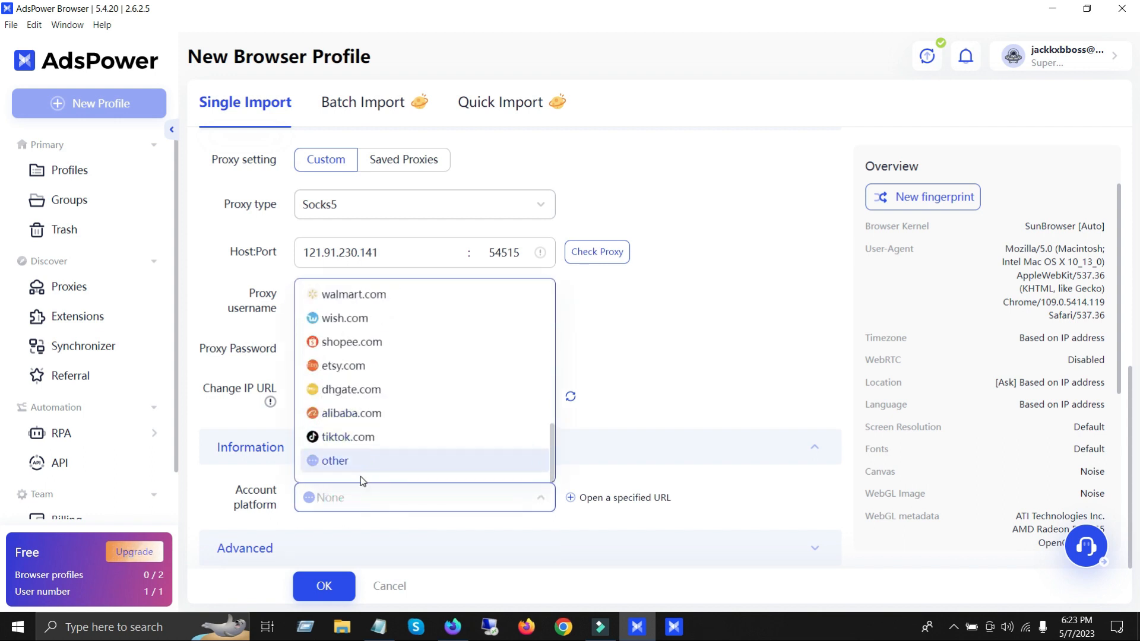
{"action": "left_click", "coordinate": [359, 464]}
{"action": "scroll", "coordinate": [465, 439], "scroll_direction": "down", "scroll_amount": 4}
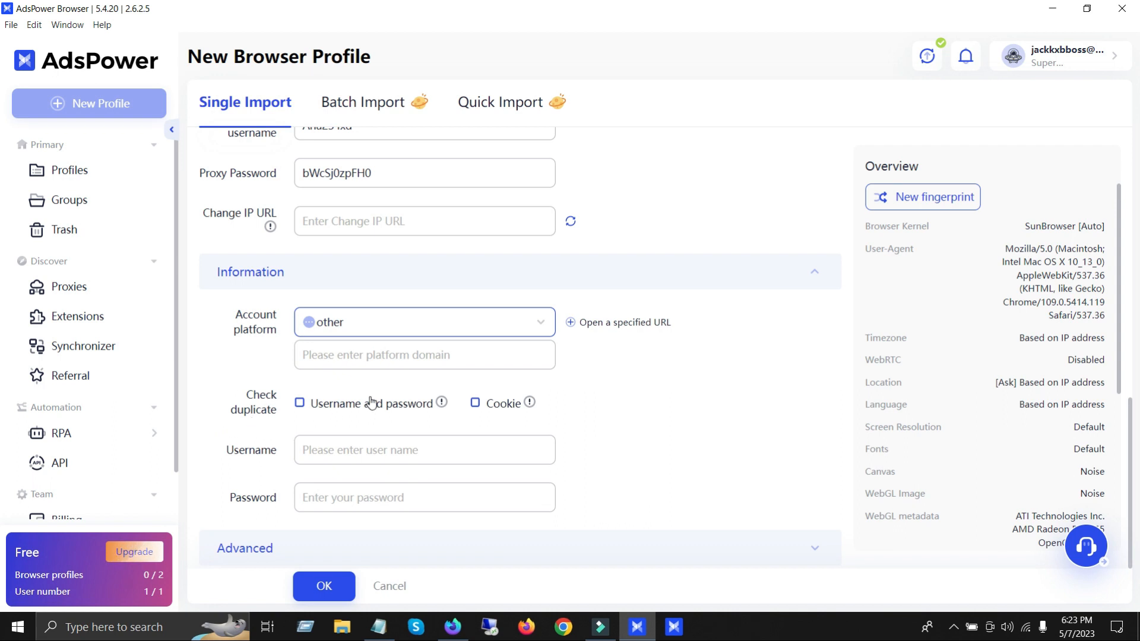
{"action": "left_click", "coordinate": [389, 356]}
{"action": "type", "text": "www.whoer.net"}
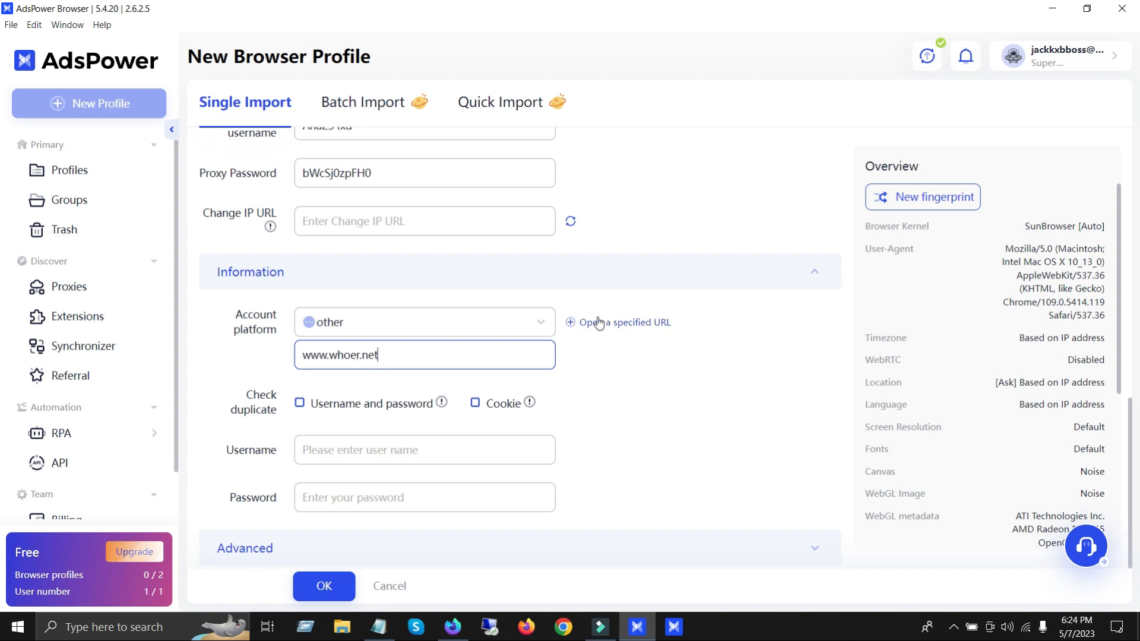
Step: Enter the platform account's username tt and its account password
{"action": "left_click", "coordinate": [345, 451]}
{"action": "type", "text": "tt"}
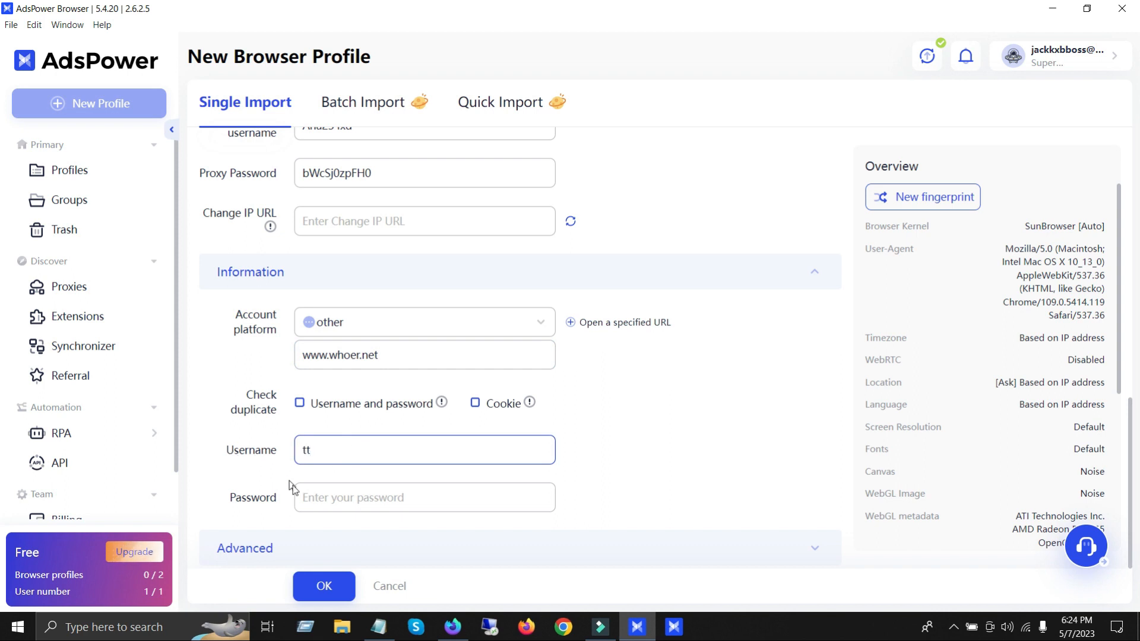
{"action": "left_click", "coordinate": [317, 496]}
{"action": "type", "text": "11"}
Step: Set Location to Block in the advanced fingerprint settings, check the remaining options and create the profile
{"action": "left_click", "coordinate": [267, 549]}
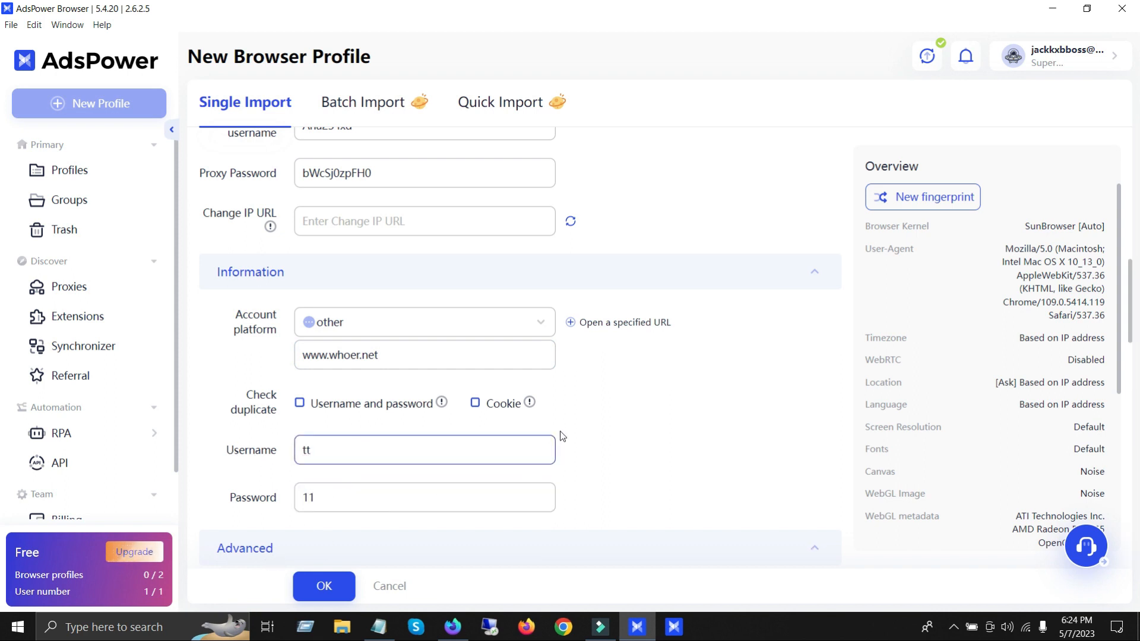
{"action": "scroll", "coordinate": [255, 444], "scroll_direction": "down", "scroll_amount": 3}
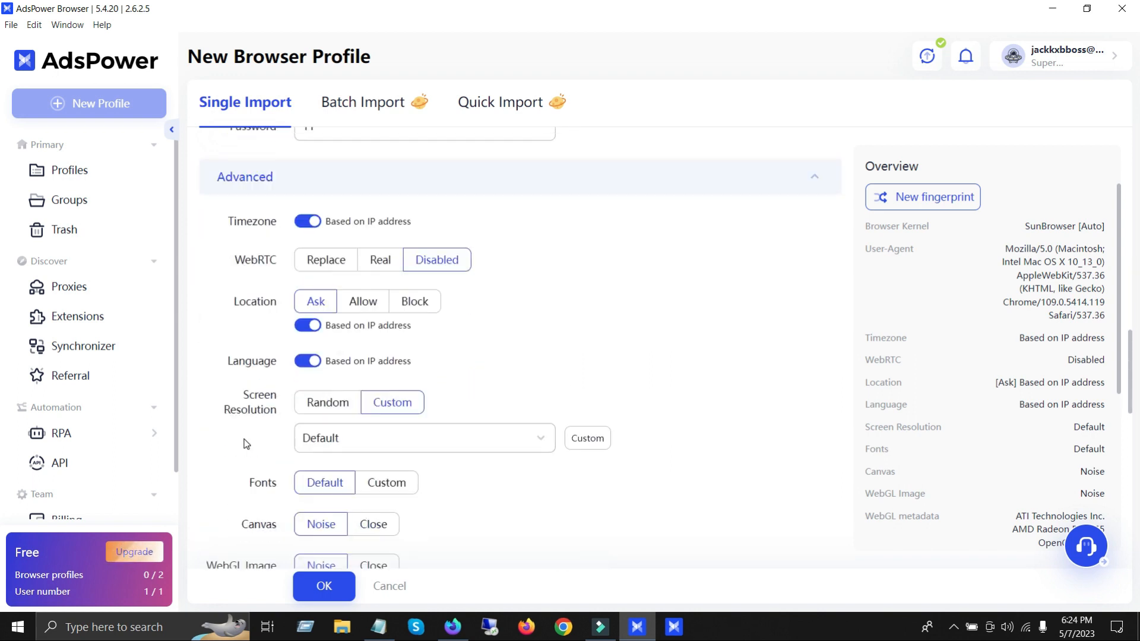
{"action": "left_click", "coordinate": [415, 302]}
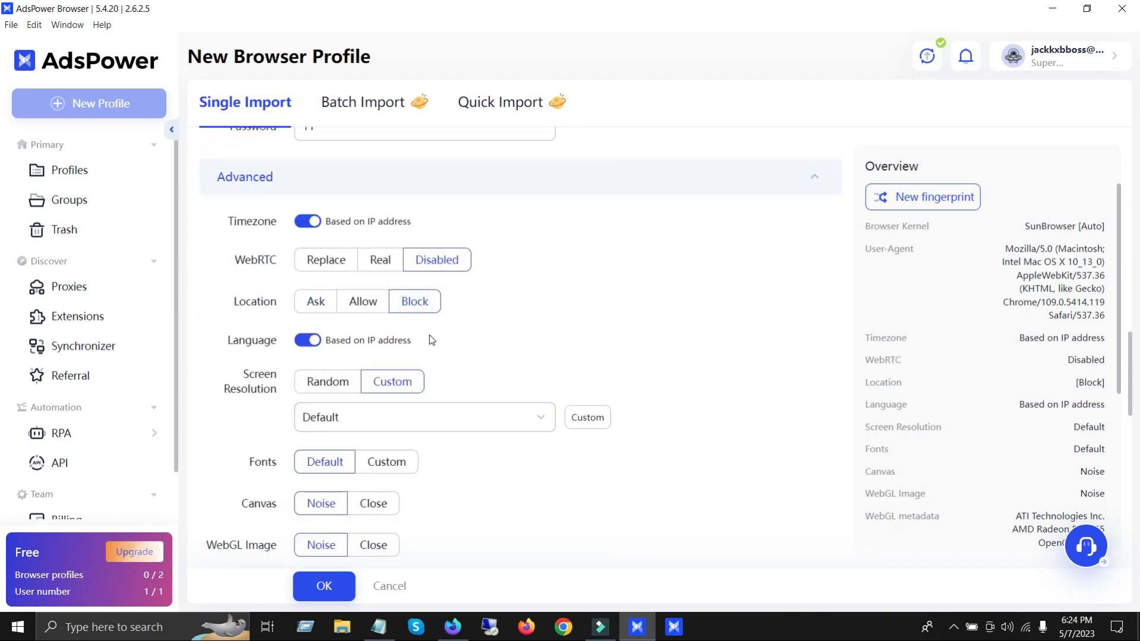
{"action": "scroll", "coordinate": [596, 469], "scroll_direction": "down", "scroll_amount": 6}
{"action": "scroll", "coordinate": [615, 471], "scroll_direction": "up", "scroll_amount": 10}
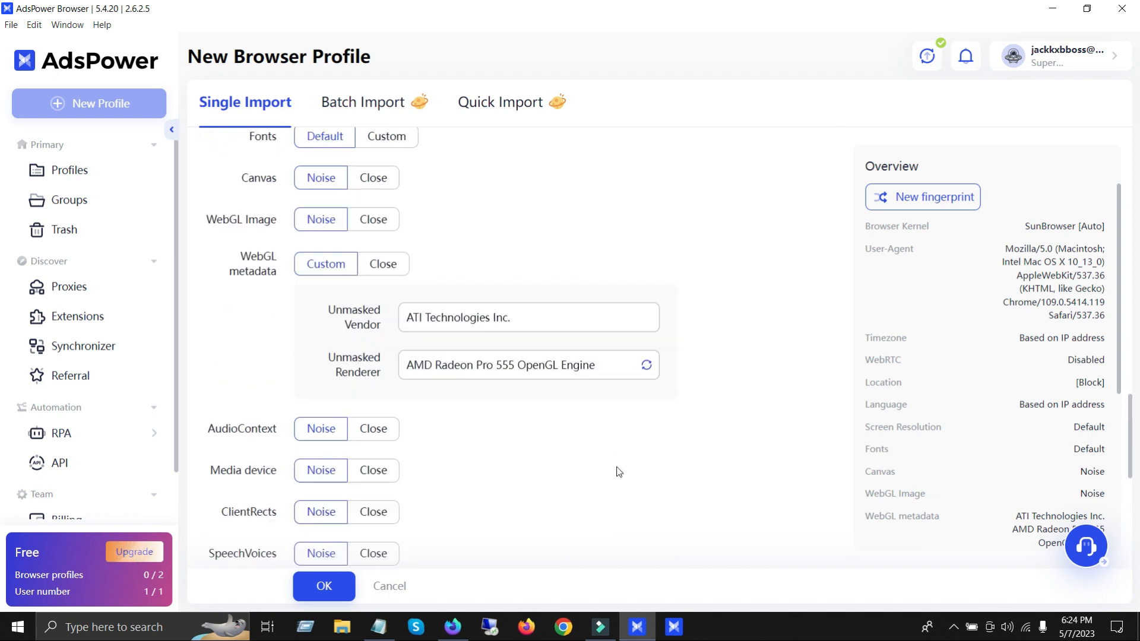
{"action": "scroll", "coordinate": [620, 472], "scroll_direction": "up", "scroll_amount": 10}
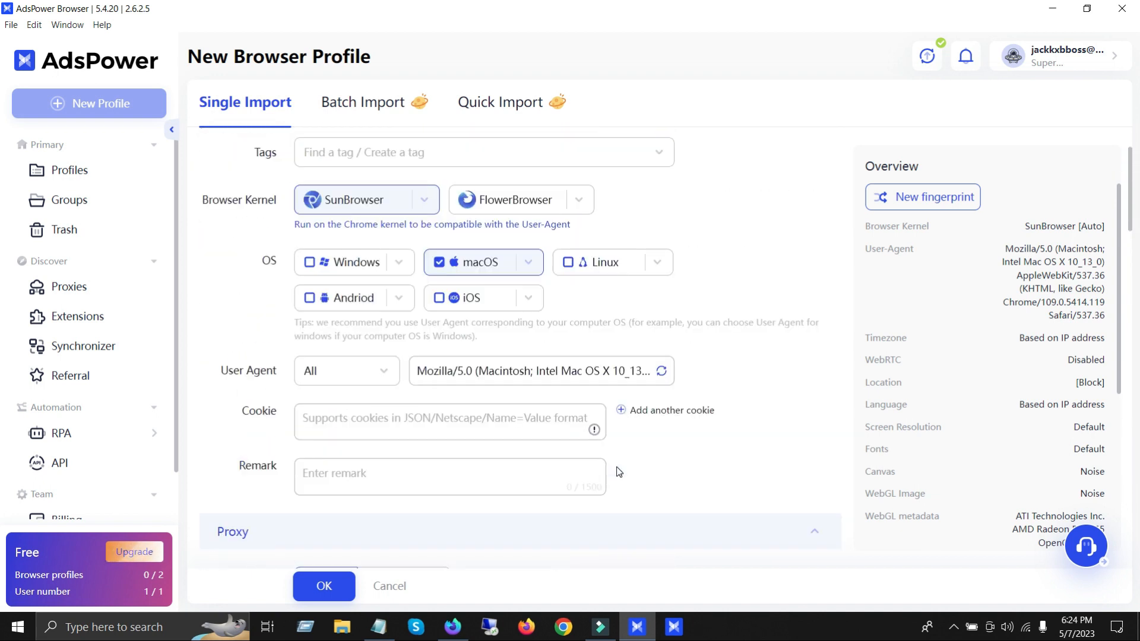
{"action": "left_click", "coordinate": [358, 414]}
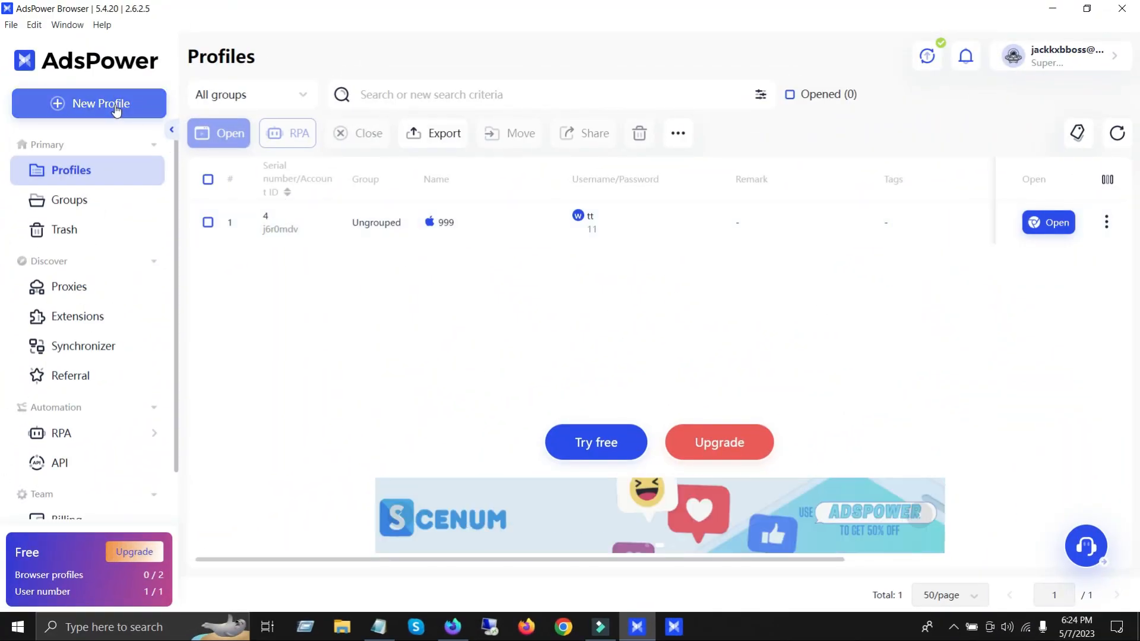
Step: Open profile 999 for editing and test its proxy connection
{"action": "left_click", "coordinate": [1107, 222]}
{"action": "left_click", "coordinate": [1094, 261]}
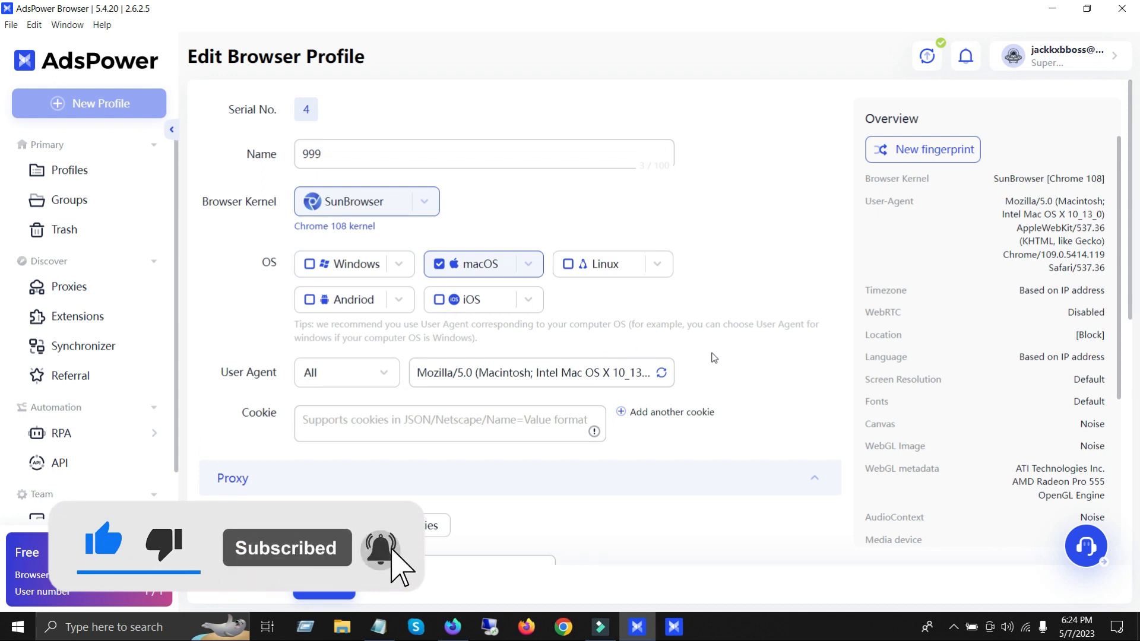
{"action": "scroll", "coordinate": [712, 357], "scroll_direction": "down", "scroll_amount": 6}
{"action": "left_click", "coordinate": [614, 249]}
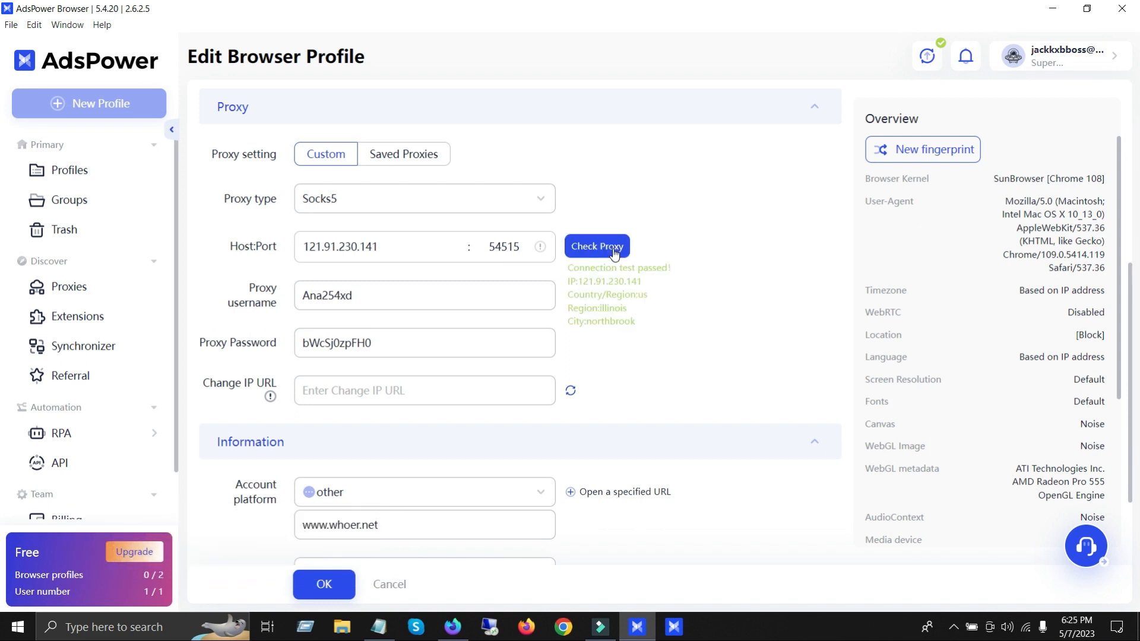
{"action": "left_click_drag", "start_coordinate": [689, 329], "coordinate": [577, 278]}
{"action": "left_click", "coordinate": [578, 276]}
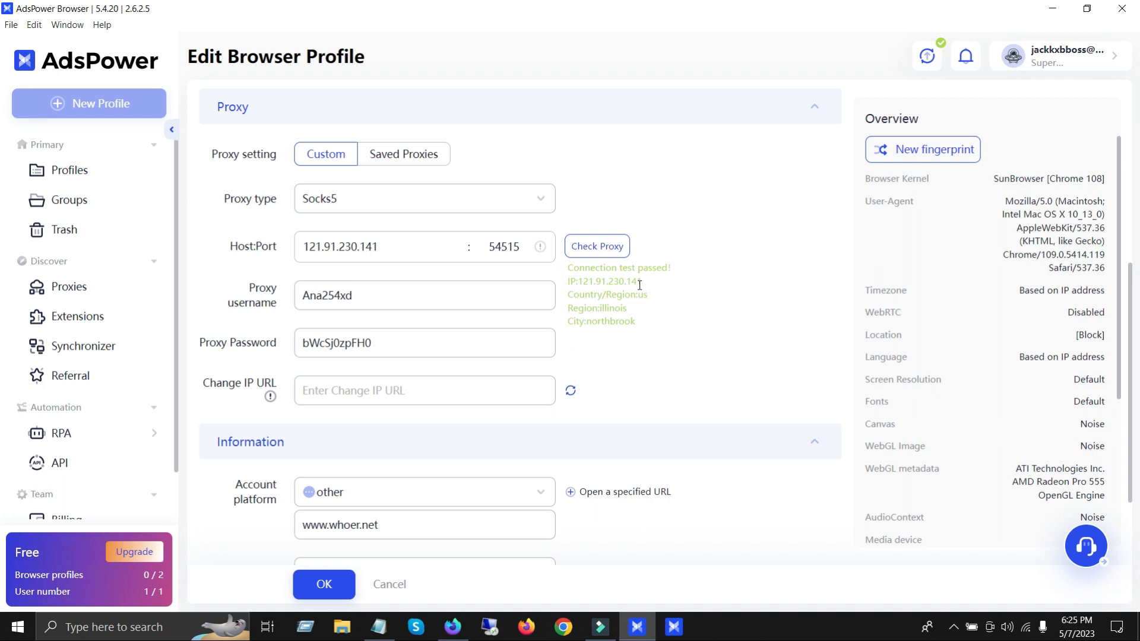
Step: Save the edited profile 999 and launch its browser from the profile list
{"action": "scroll", "coordinate": [639, 285], "scroll_direction": "up", "scroll_amount": 5}
{"action": "left_click", "coordinate": [332, 588]}
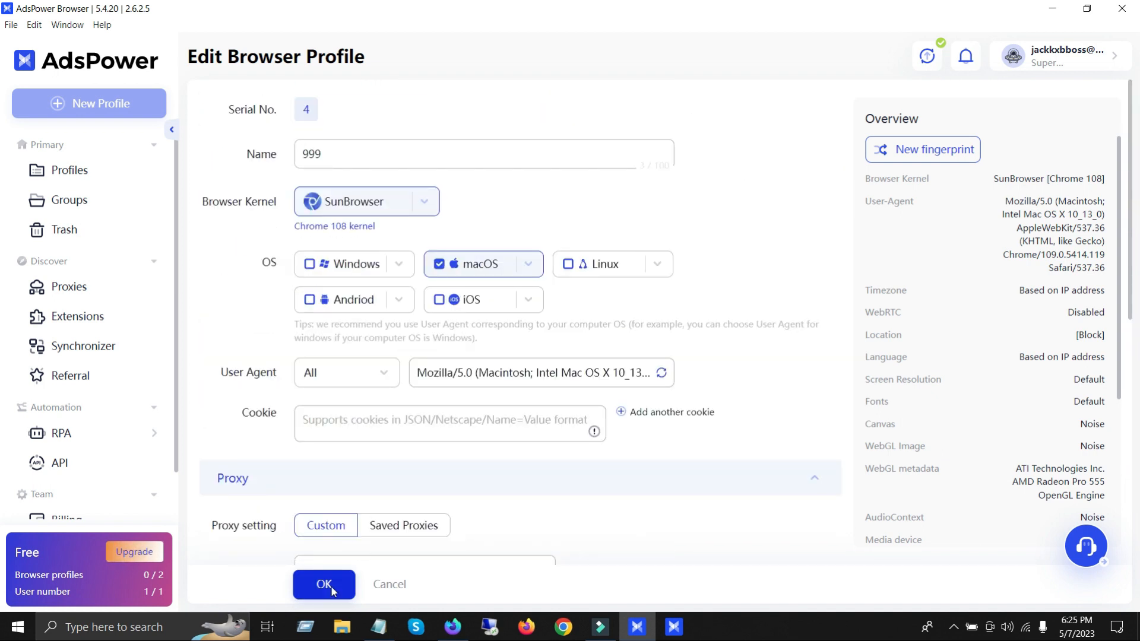
{"action": "left_click", "coordinate": [760, 229]}
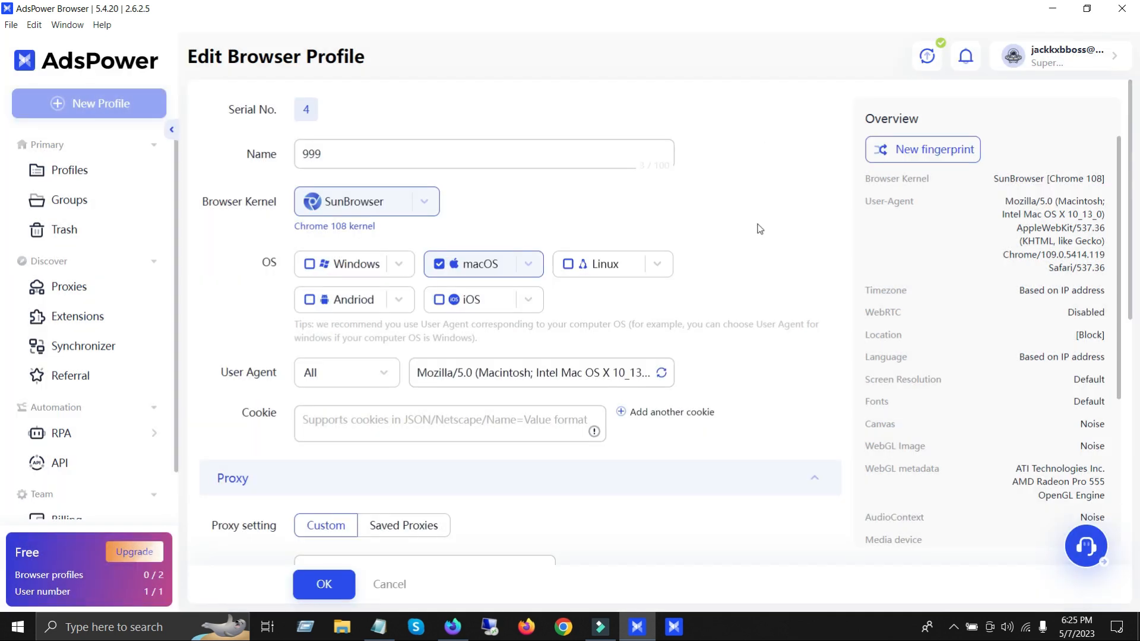
{"action": "left_click", "coordinate": [1056, 224]}
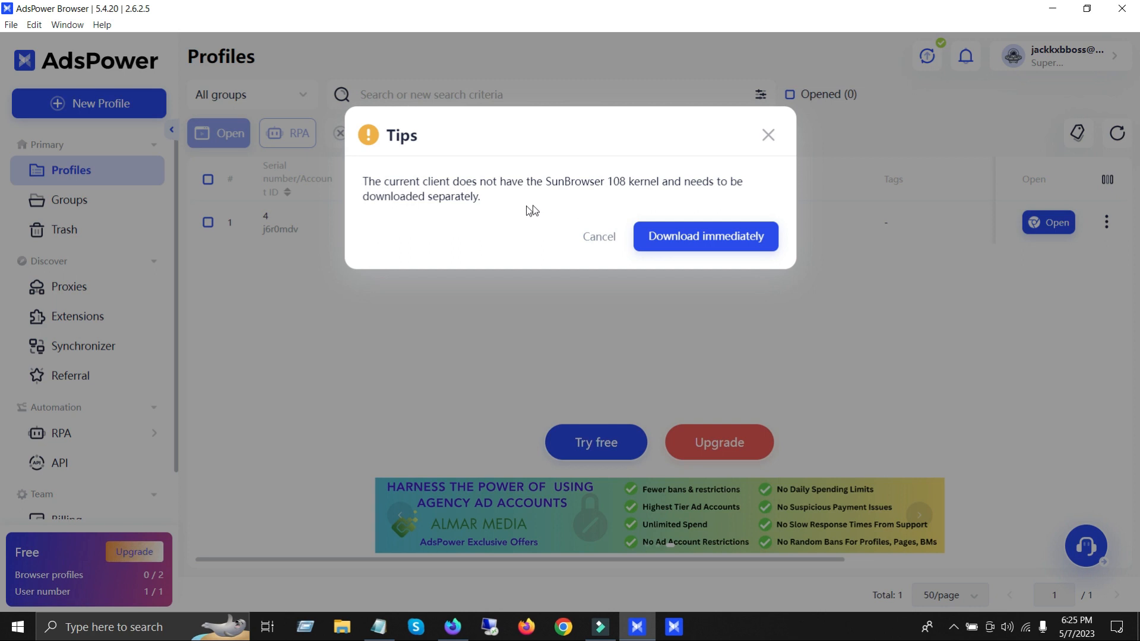
Step: Download and install the SunBrowser 108 kernel, and skip the v2.6.2.8 patch update in the Update Center
{"action": "left_click", "coordinate": [681, 246]}
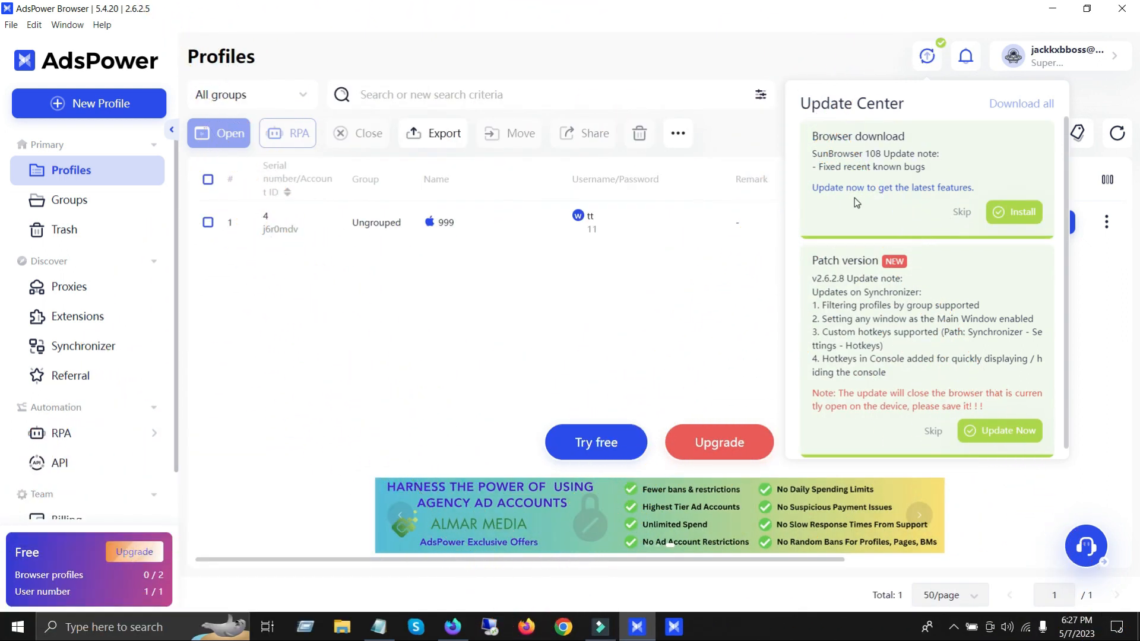
{"action": "left_click", "coordinate": [1018, 214]}
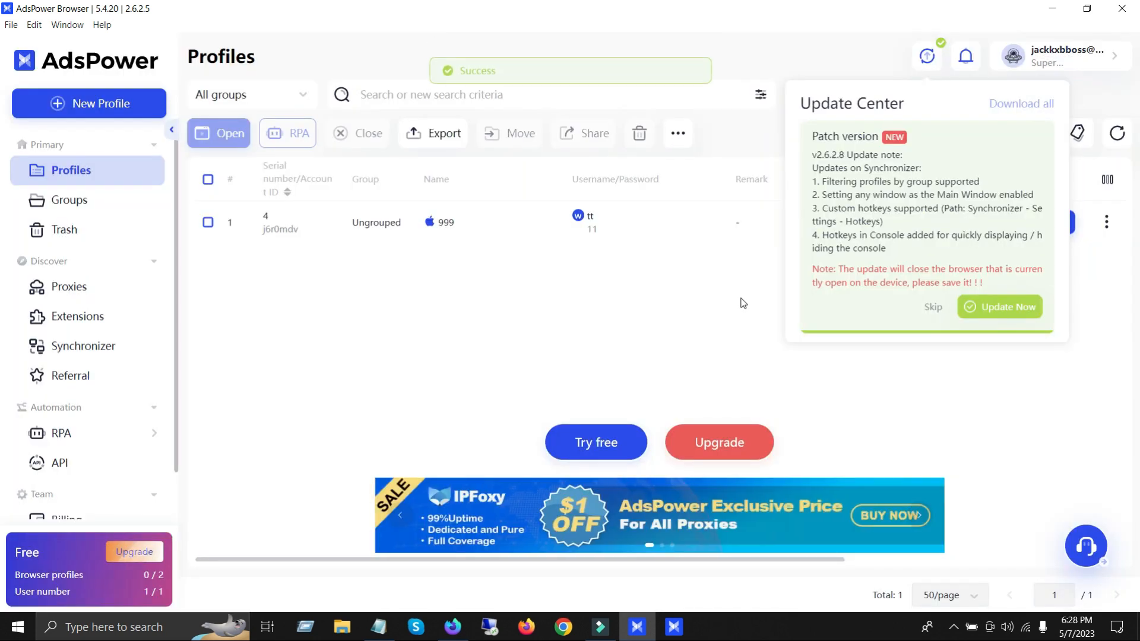
{"action": "left_click", "coordinate": [933, 308]}
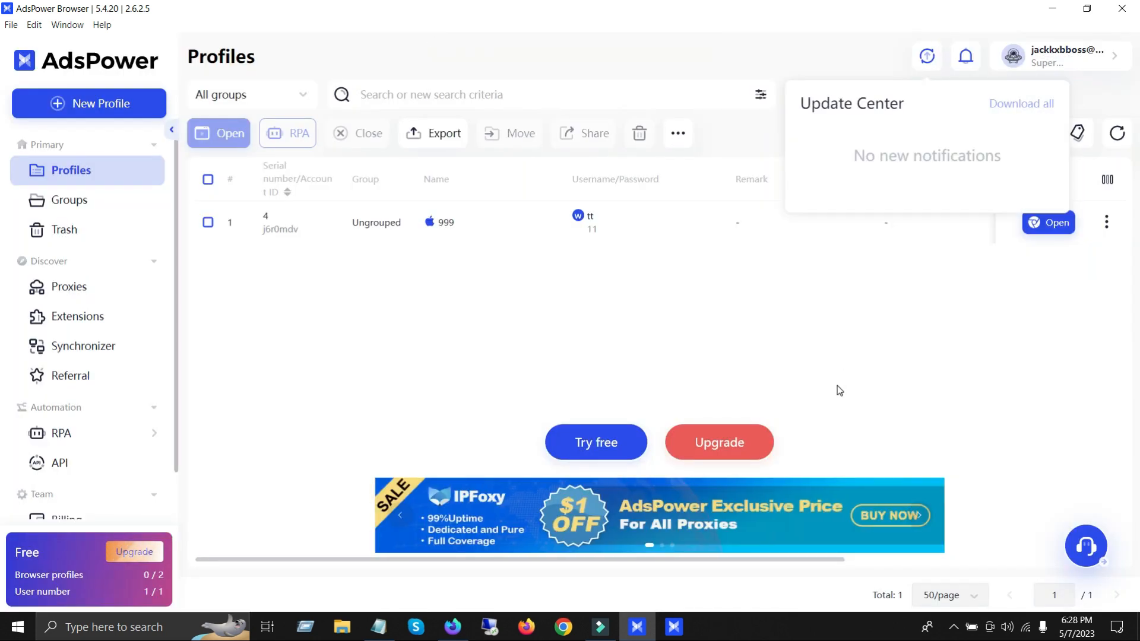
{"action": "left_click", "coordinate": [976, 341]}
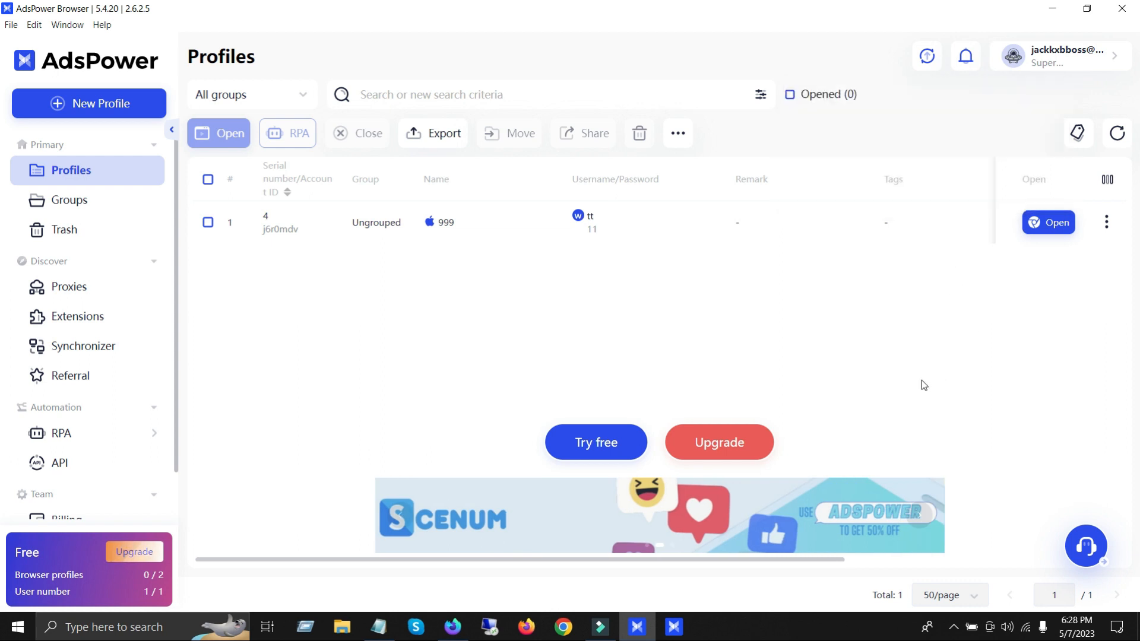
Step: Launch profile 999 and review the account and fingerprint information on its start page
{"action": "left_click", "coordinate": [1051, 223]}
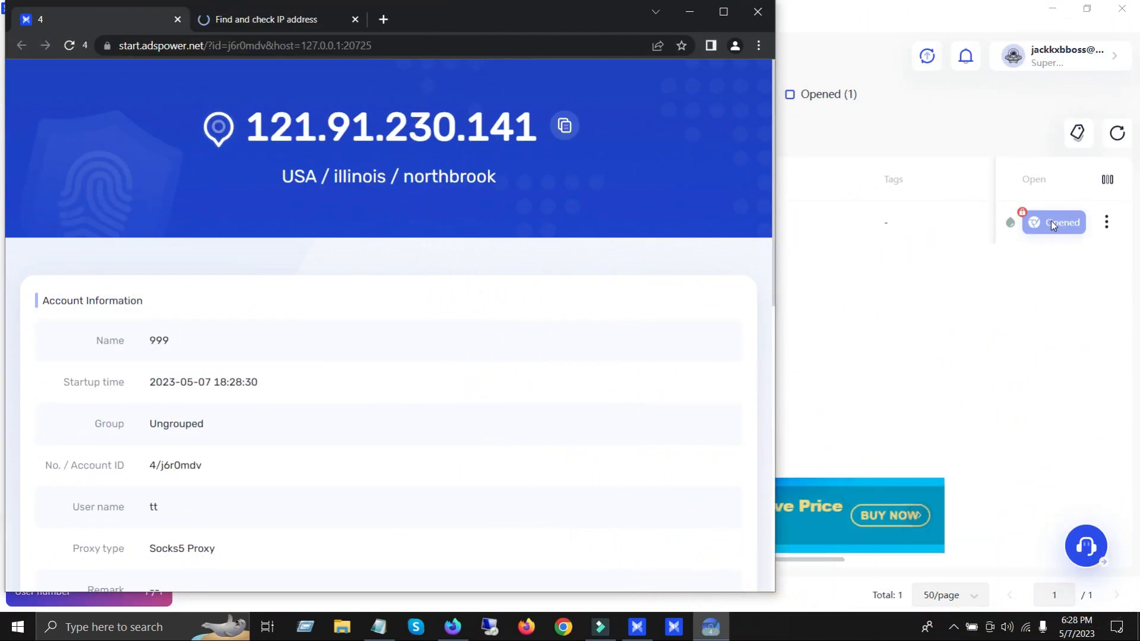
{"action": "scroll", "coordinate": [540, 297], "scroll_direction": "down", "scroll_amount": 8}
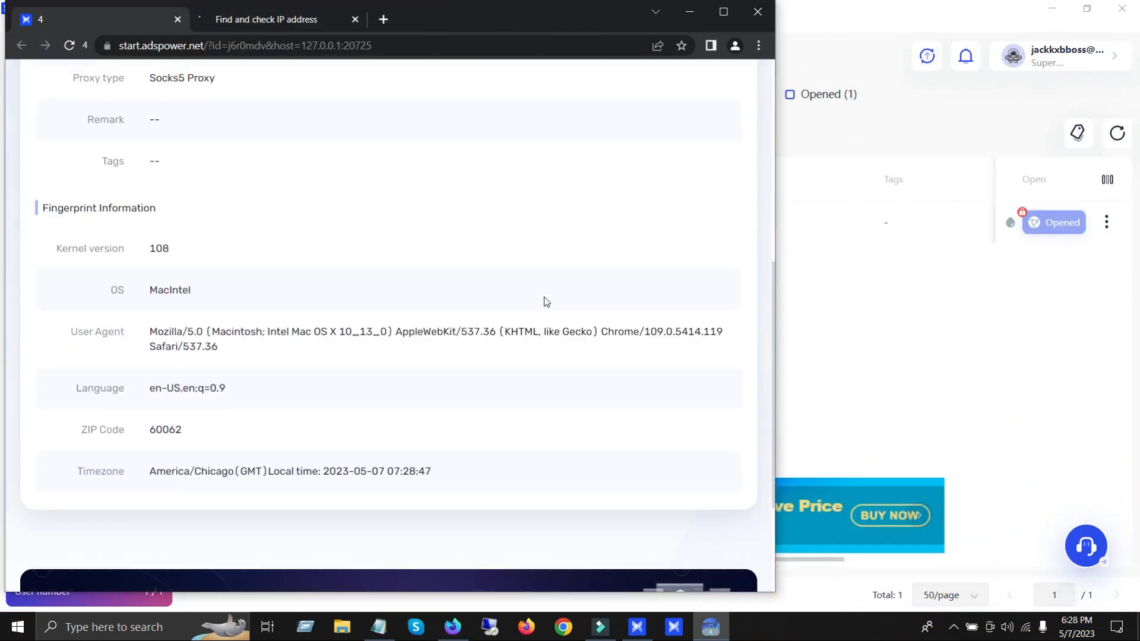
{"action": "scroll", "coordinate": [543, 304], "scroll_direction": "down", "scroll_amount": 3}
{"action": "scroll", "coordinate": [528, 306], "scroll_direction": "up", "scroll_amount": 7}
Step: Show the whoer.net IP check page, allow SunBrowser through the firewall on public networks and maximize the browser window
{"action": "left_click", "coordinate": [261, 20]}
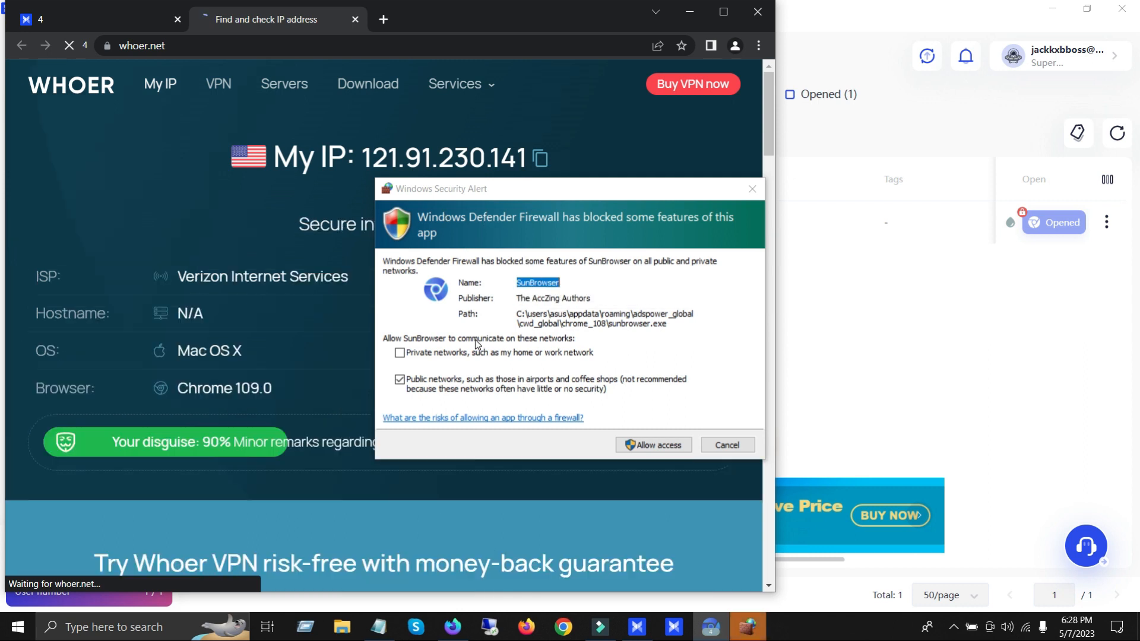
{"action": "left_click", "coordinate": [656, 446]}
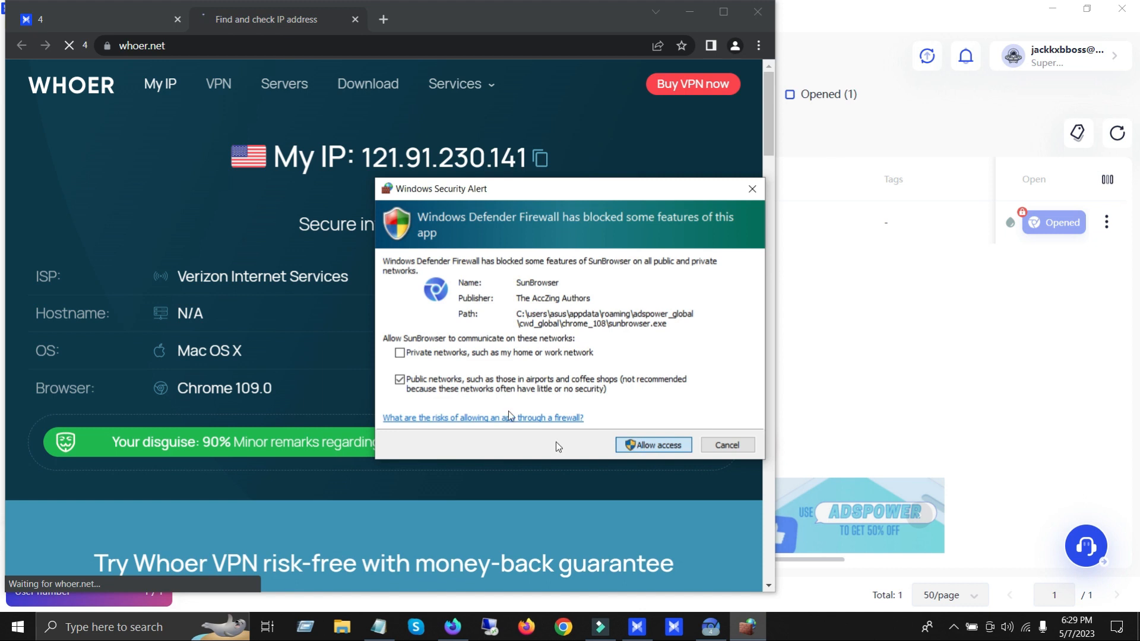
{"action": "left_click", "coordinate": [723, 12]}
Step: Examine the IP, anonymity and time details on the whoer.net page, and open a blank browser tab
{"action": "scroll", "coordinate": [630, 301], "scroll_direction": "down", "scroll_amount": 15}
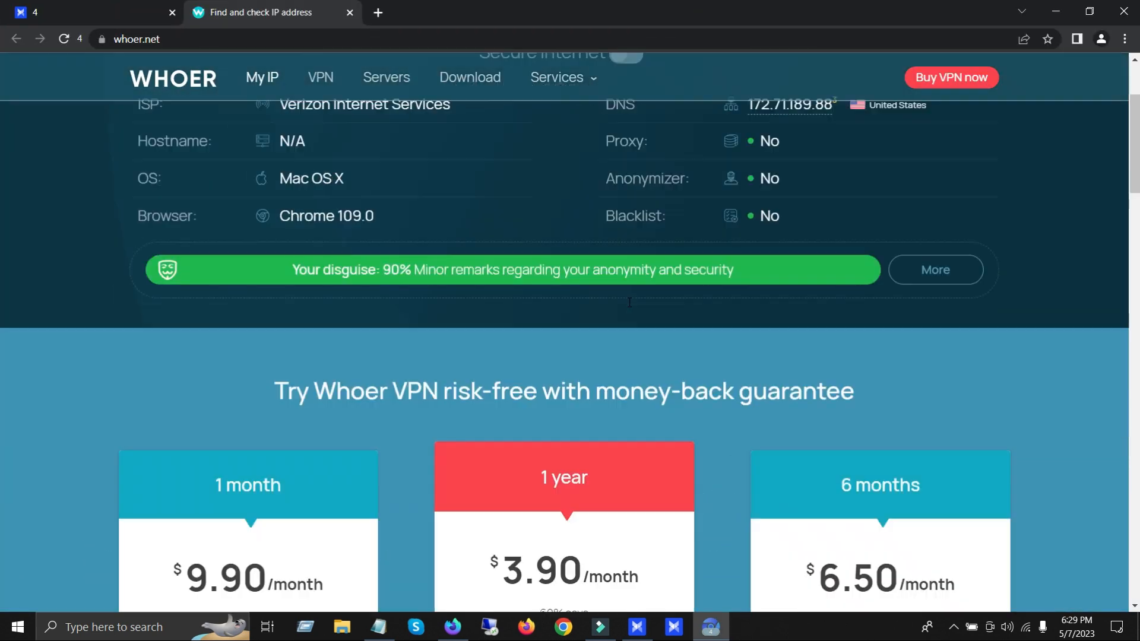
{"action": "scroll", "coordinate": [742, 324], "scroll_direction": "up", "scroll_amount": 5}
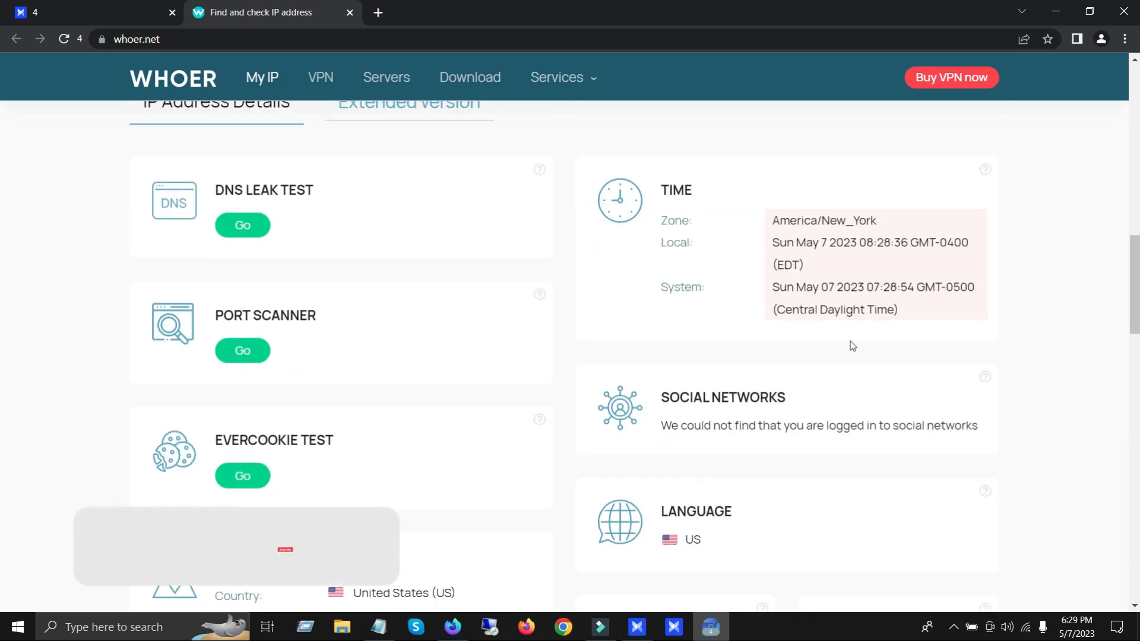
{"action": "scroll", "coordinate": [812, 382], "scroll_direction": "up", "scroll_amount": 8}
{"action": "scroll", "coordinate": [814, 381], "scroll_direction": "up", "scroll_amount": 8}
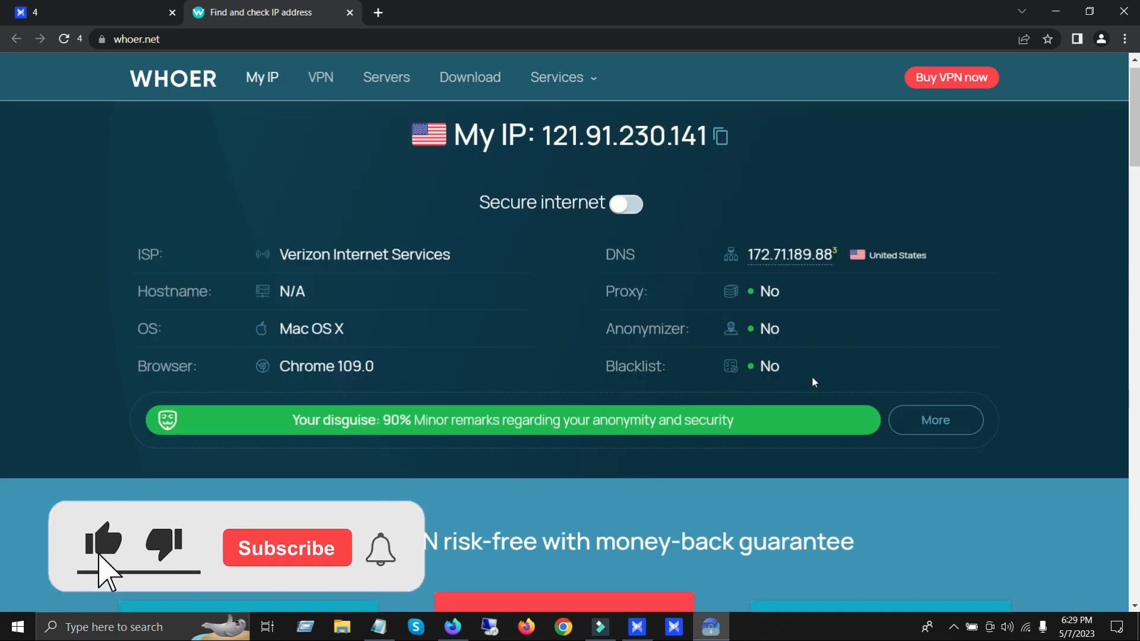
{"action": "left_click", "coordinate": [377, 12]}
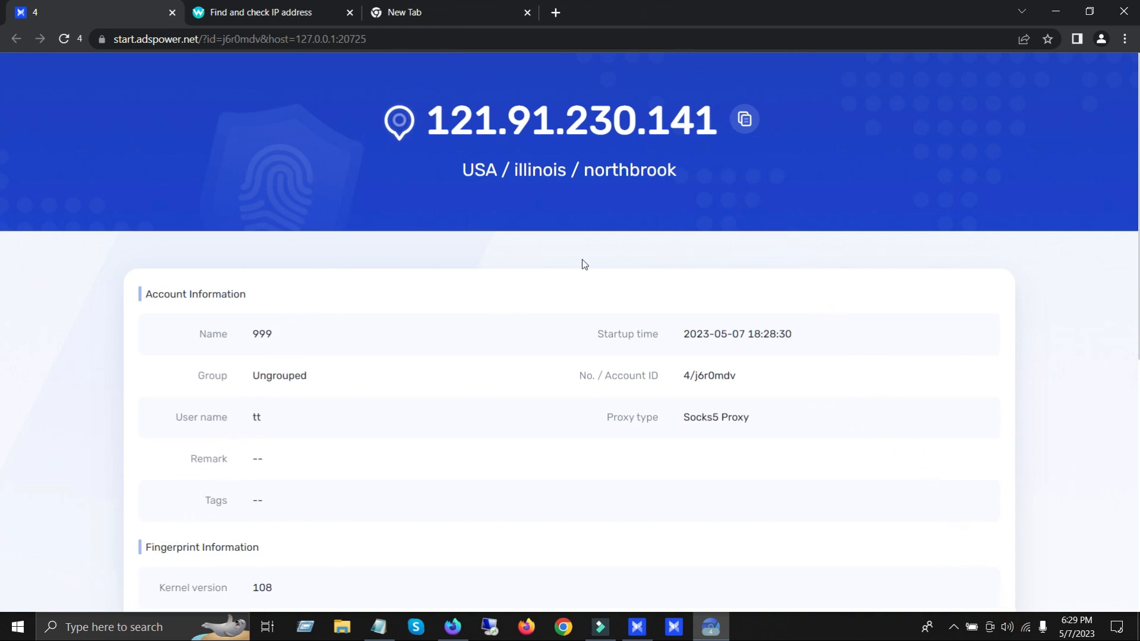
Step: Switch to AdsPower, open profile 999 for editing and review the available Chrome kernel versions and its proxy settings
{"action": "left_click", "coordinate": [647, 633]}
{"action": "left_click", "coordinate": [1107, 225]}
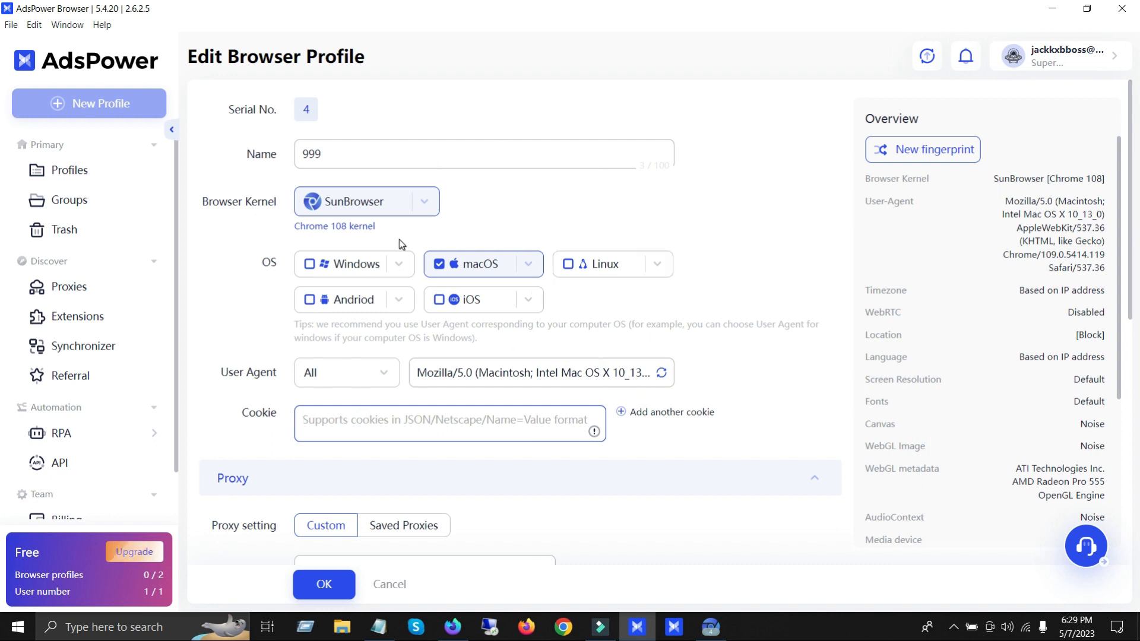
{"action": "left_click", "coordinate": [429, 206]}
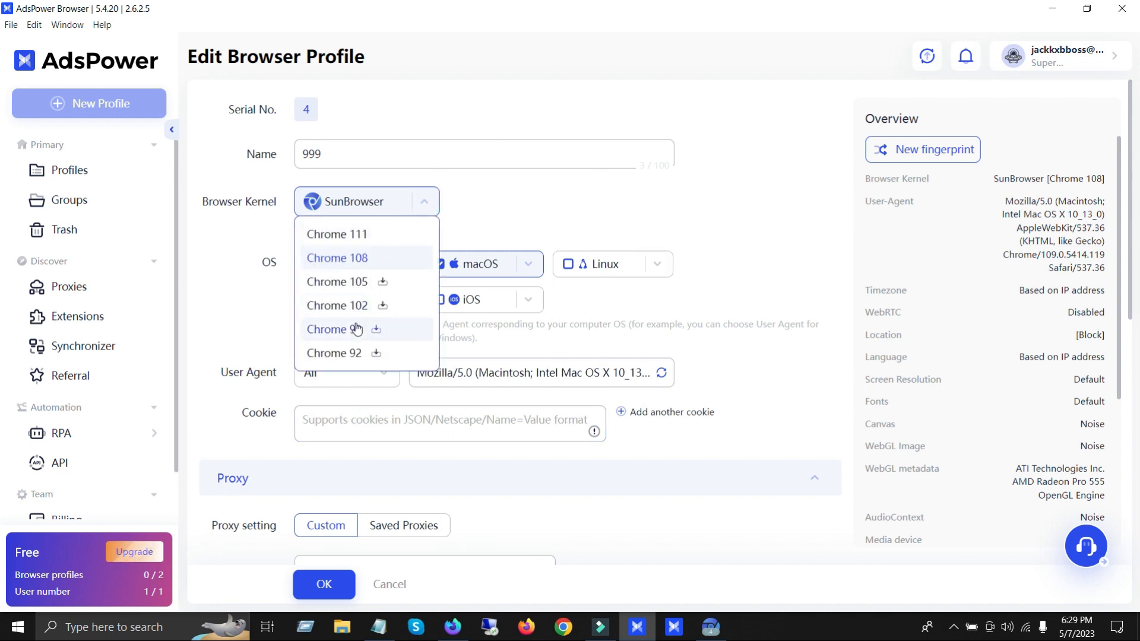
{"action": "scroll", "coordinate": [358, 326], "scroll_direction": "down", "scroll_amount": 3}
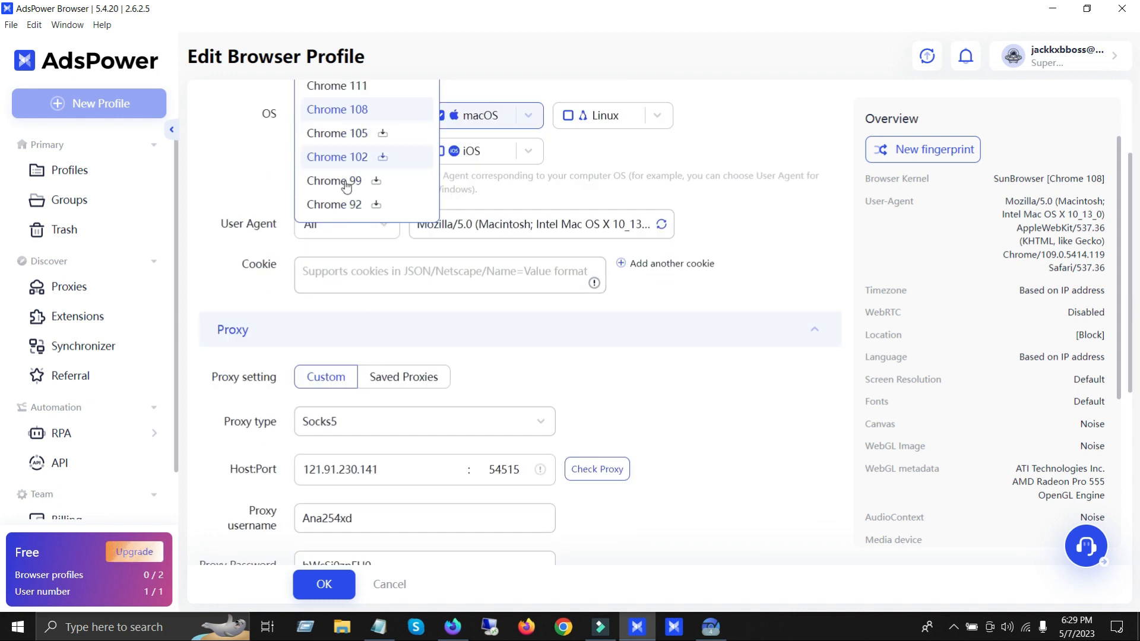
{"action": "left_click", "coordinate": [817, 252]}
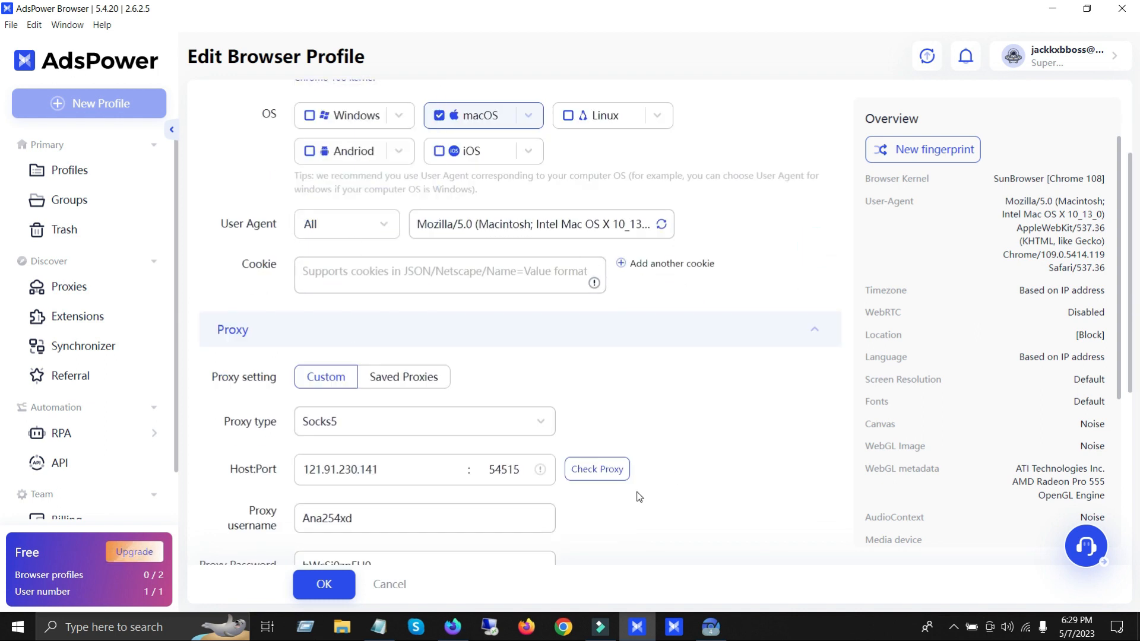
{"action": "scroll", "coordinate": [524, 455], "scroll_direction": "down", "scroll_amount": 4}
{"action": "scroll", "coordinate": [570, 428], "scroll_direction": "up", "scroll_amount": 4}
Step: Return to profile 999's browser window and close it
{"action": "left_click", "coordinate": [715, 631]}
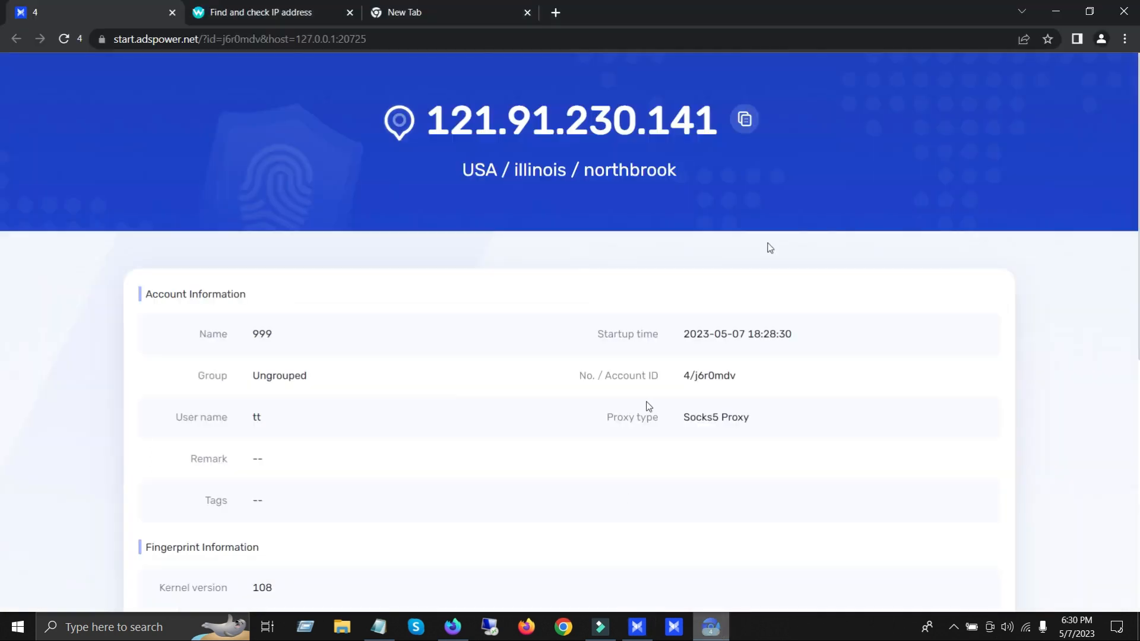
{"action": "left_click", "coordinate": [1136, 6]}
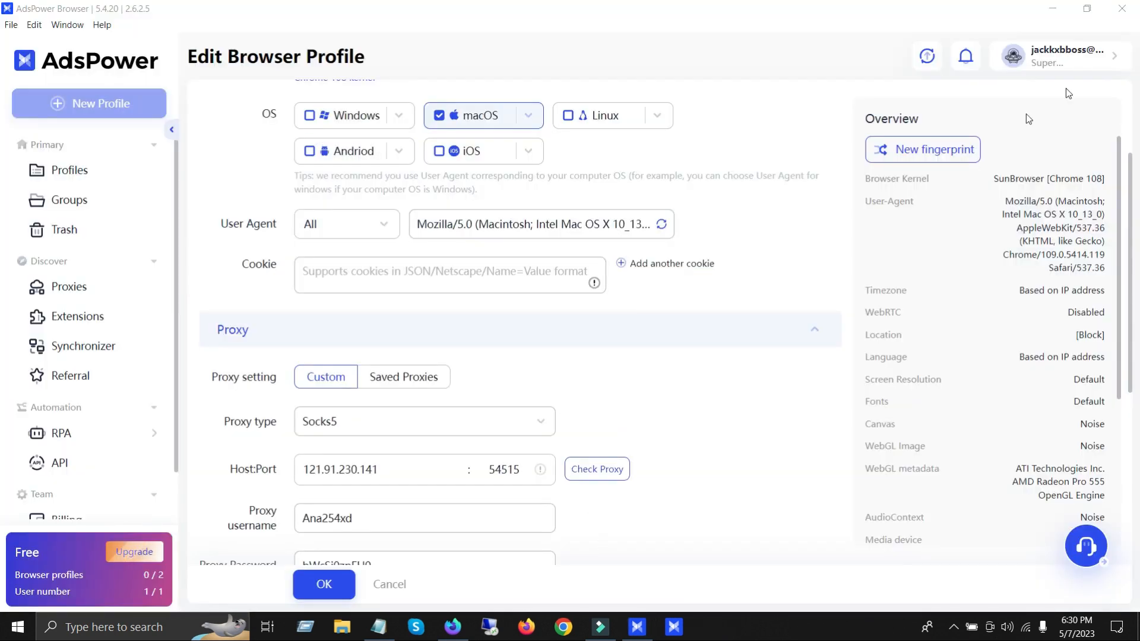
{"action": "left_click", "coordinate": [1130, 10]}
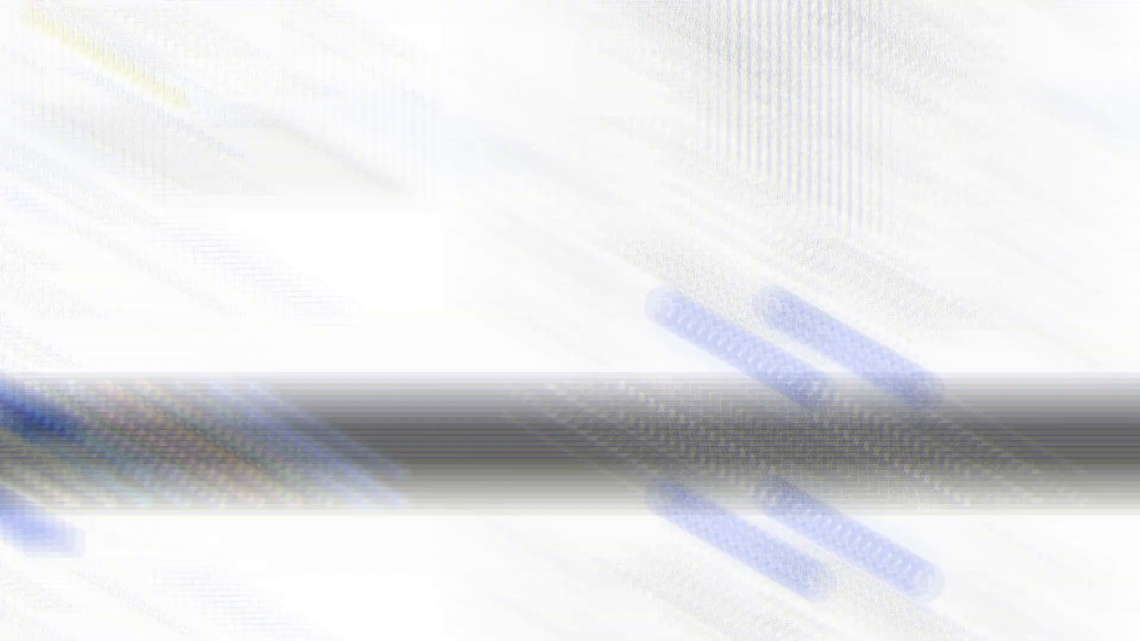